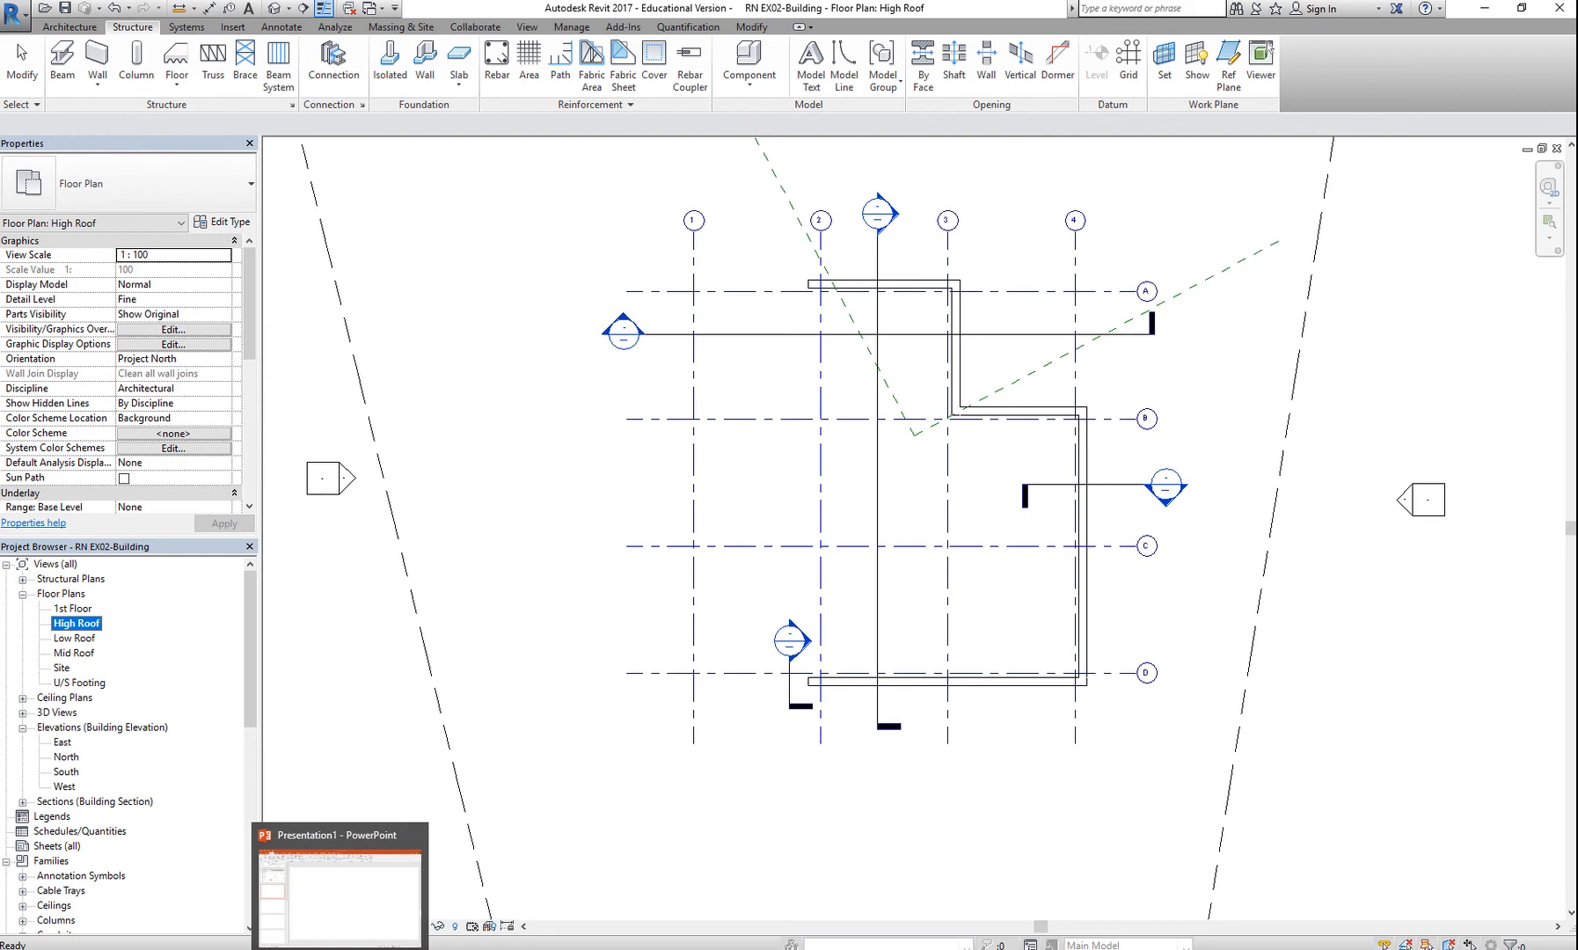
# - Review the wall table, building section images and footing requirements in the Word exercise document, and return to the Revit model
pyautogui.click(339, 949)
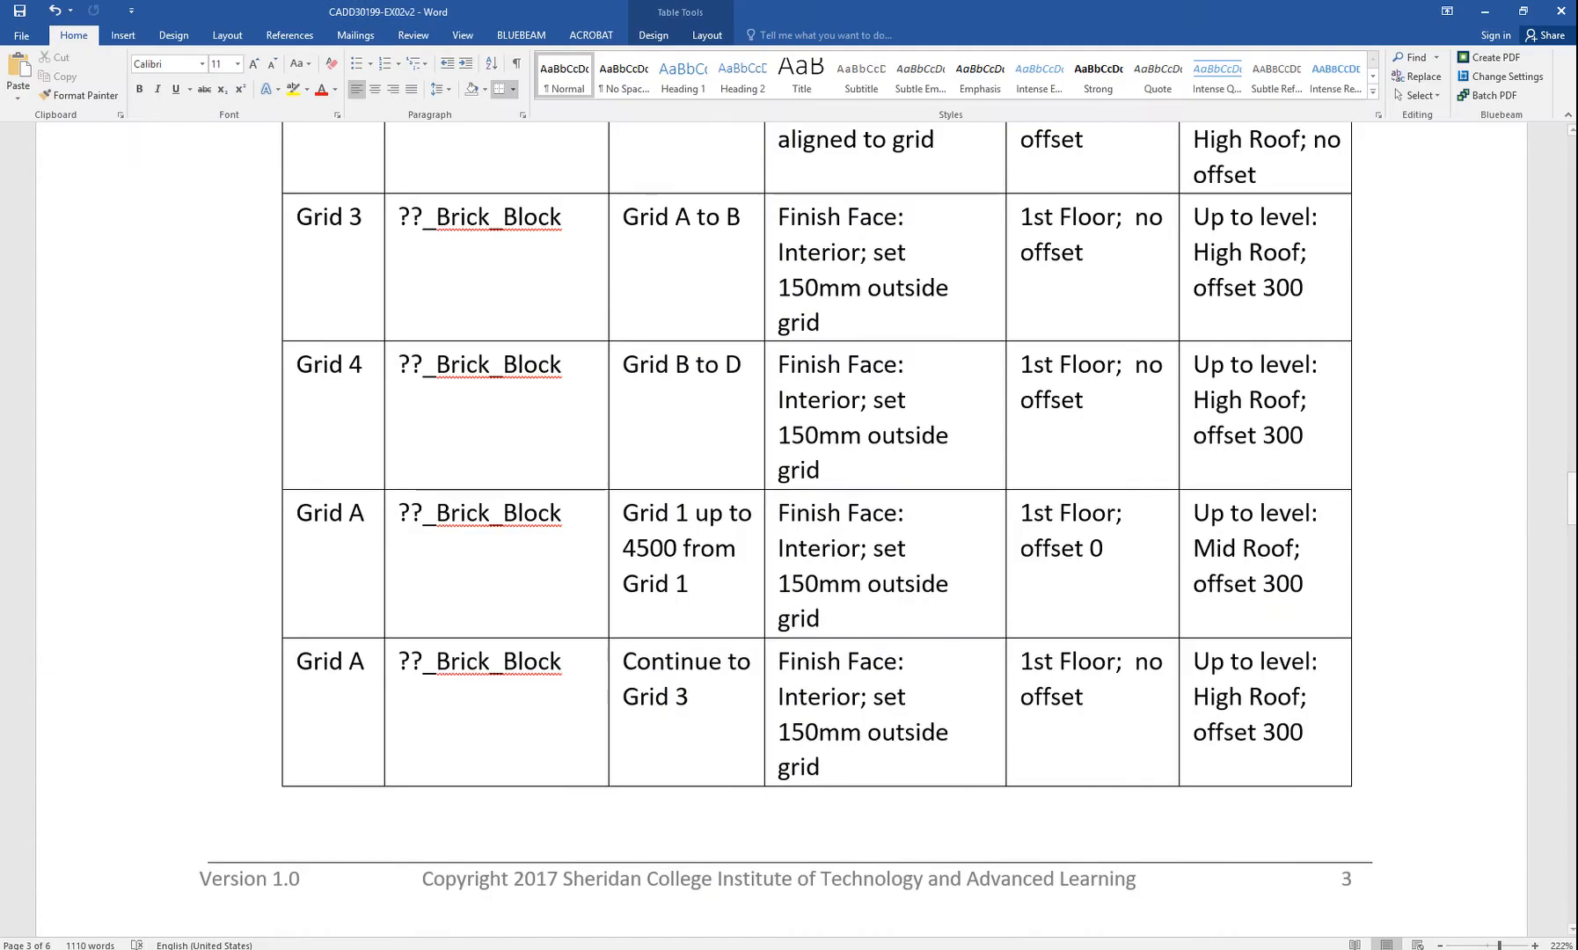
pyautogui.scroll(-8, 1198, 722)
pyautogui.scroll(-5, 1202, 752)
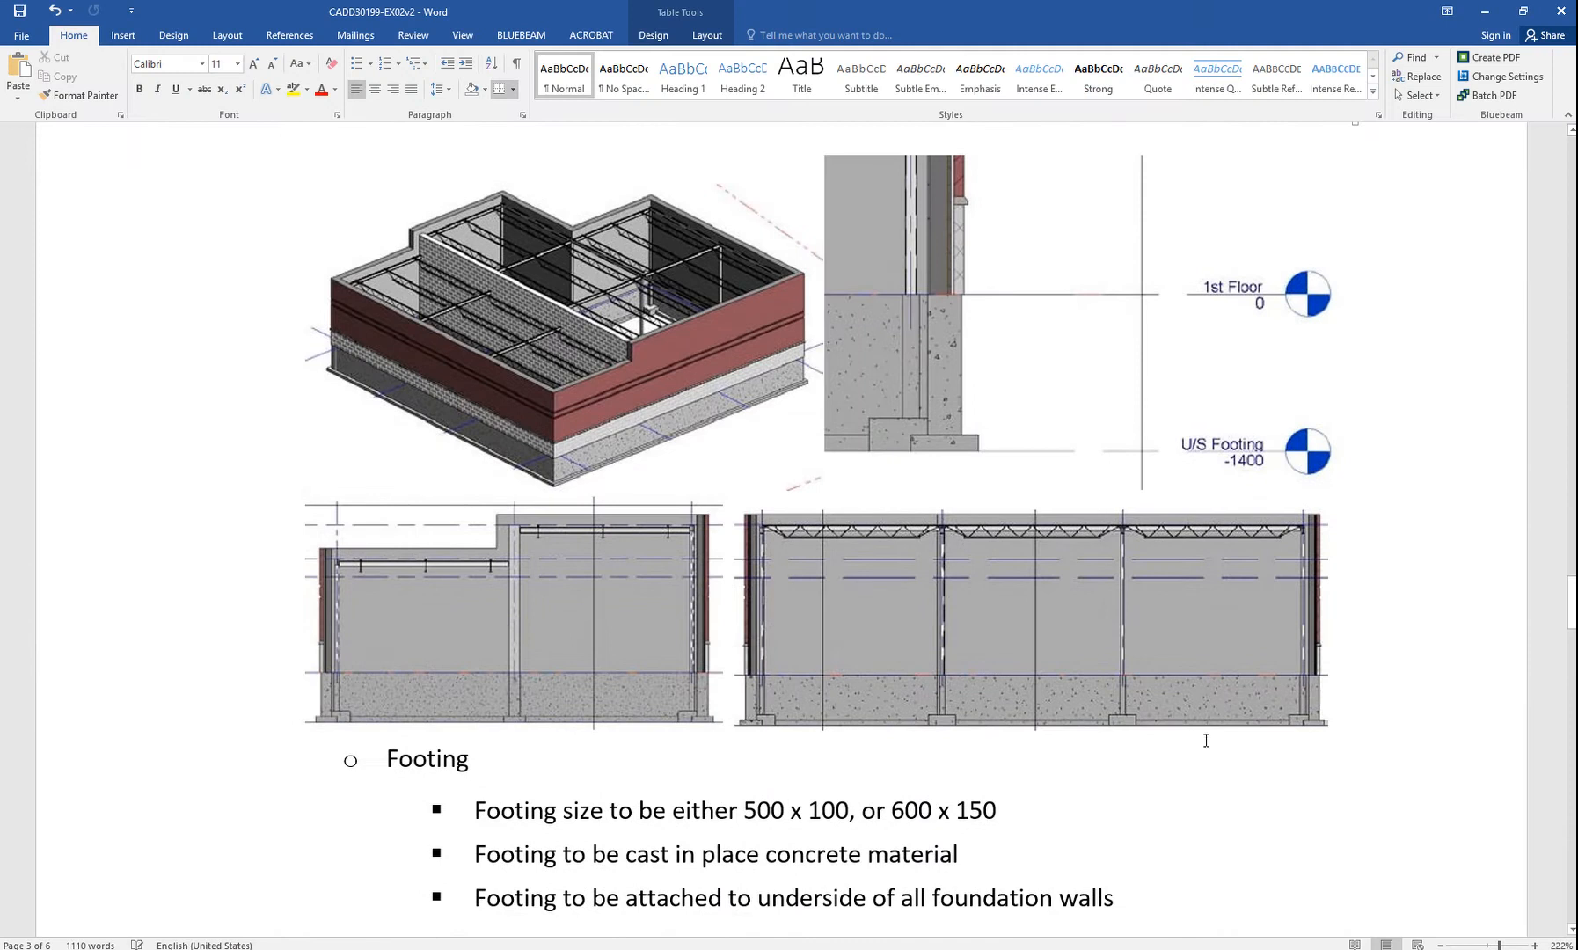
pyautogui.scroll(2, 1051, 553)
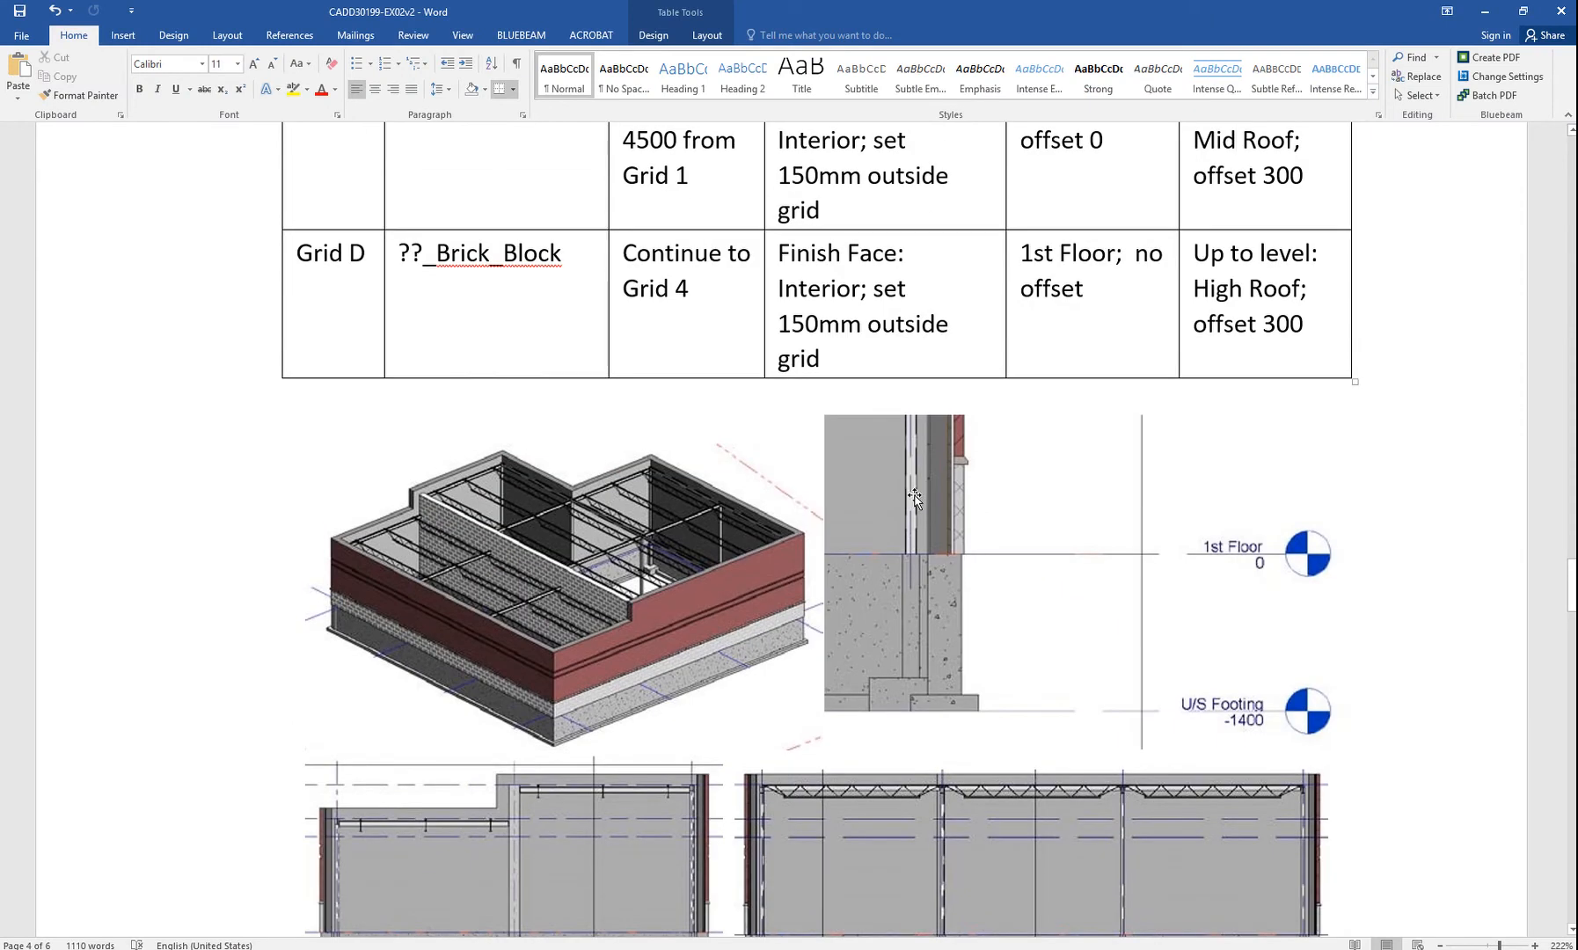
pyautogui.scroll(-4, 553, 491)
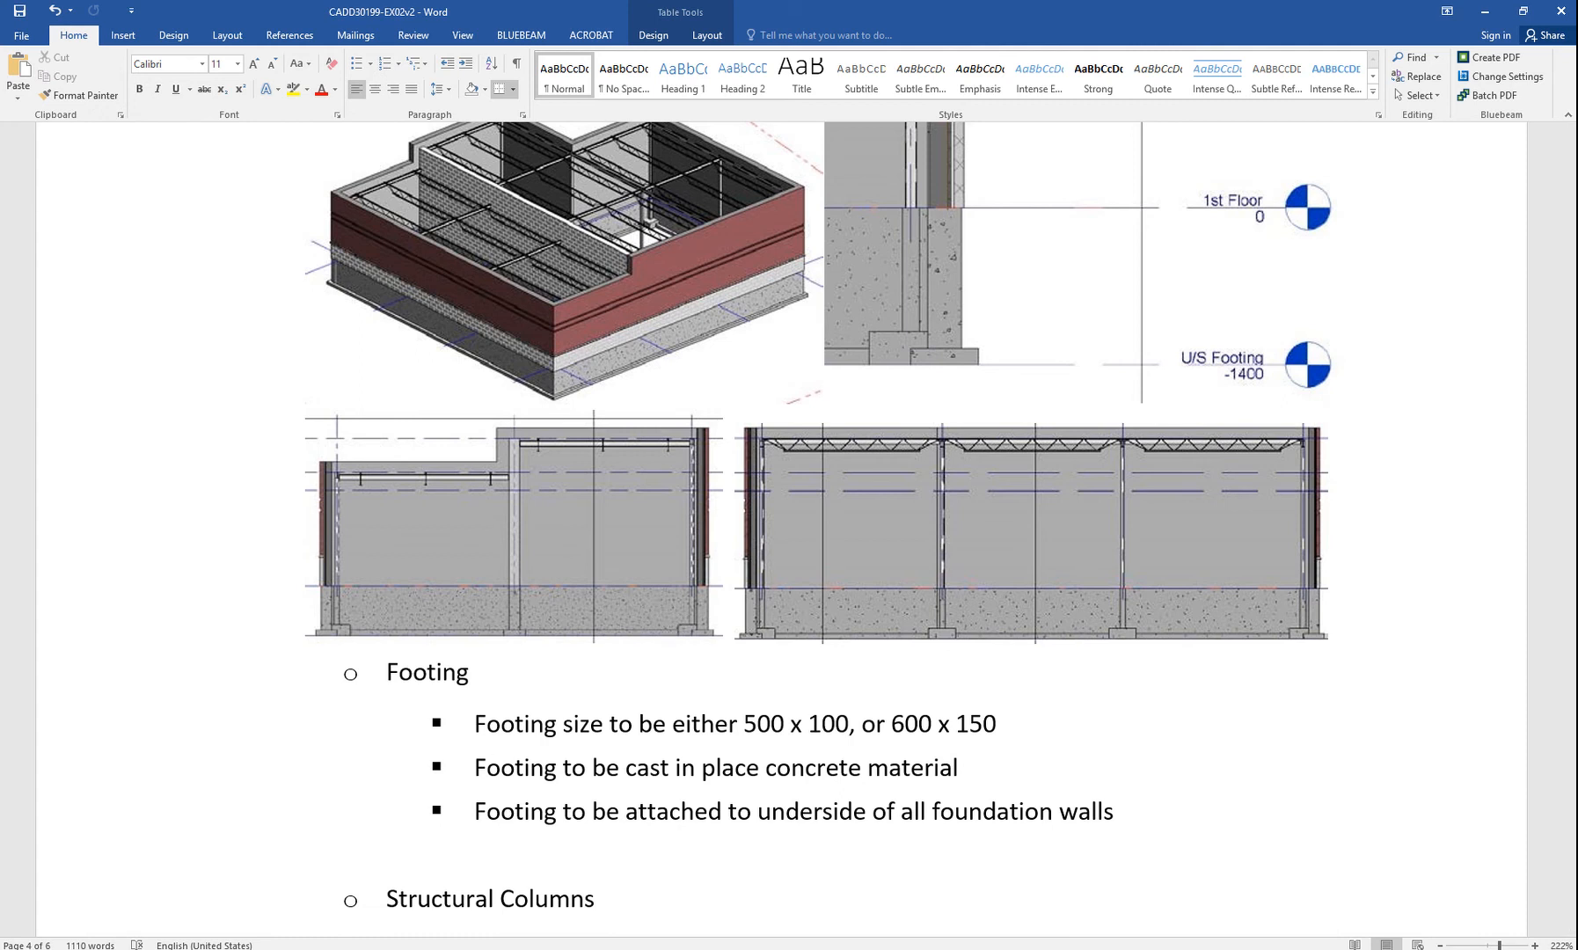
pyautogui.hotkey('alt', 'Tab')
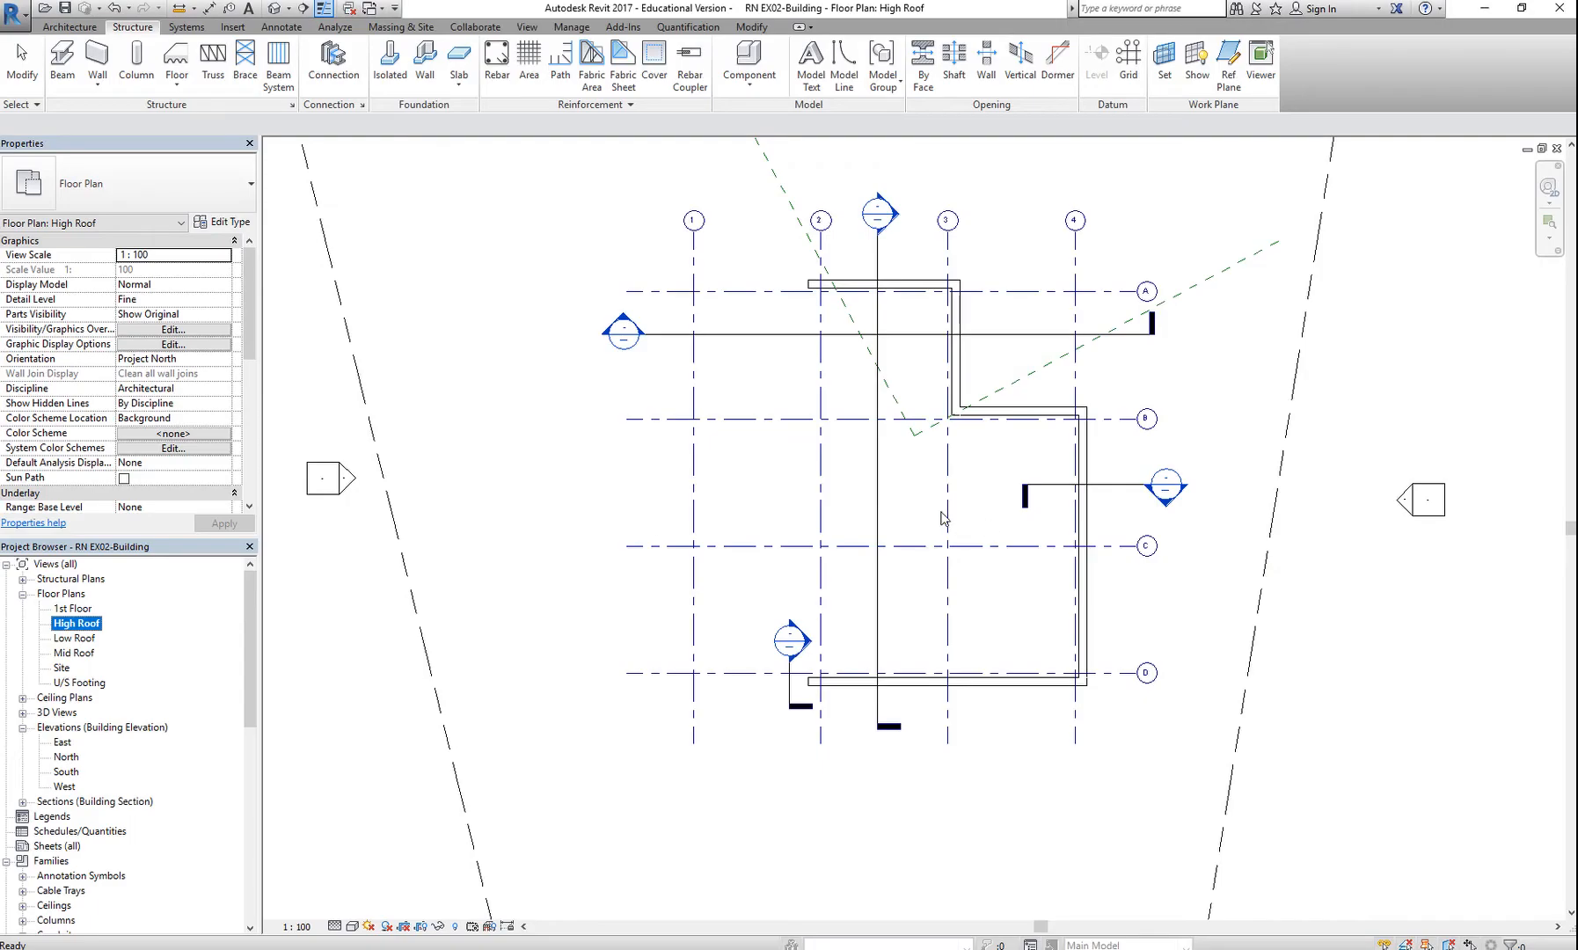
# - Start a structural column and choose the M_HSS-Hollow Structural Section-Column type HSS101.6X101.6X6.4
pyautogui.click(138, 60)
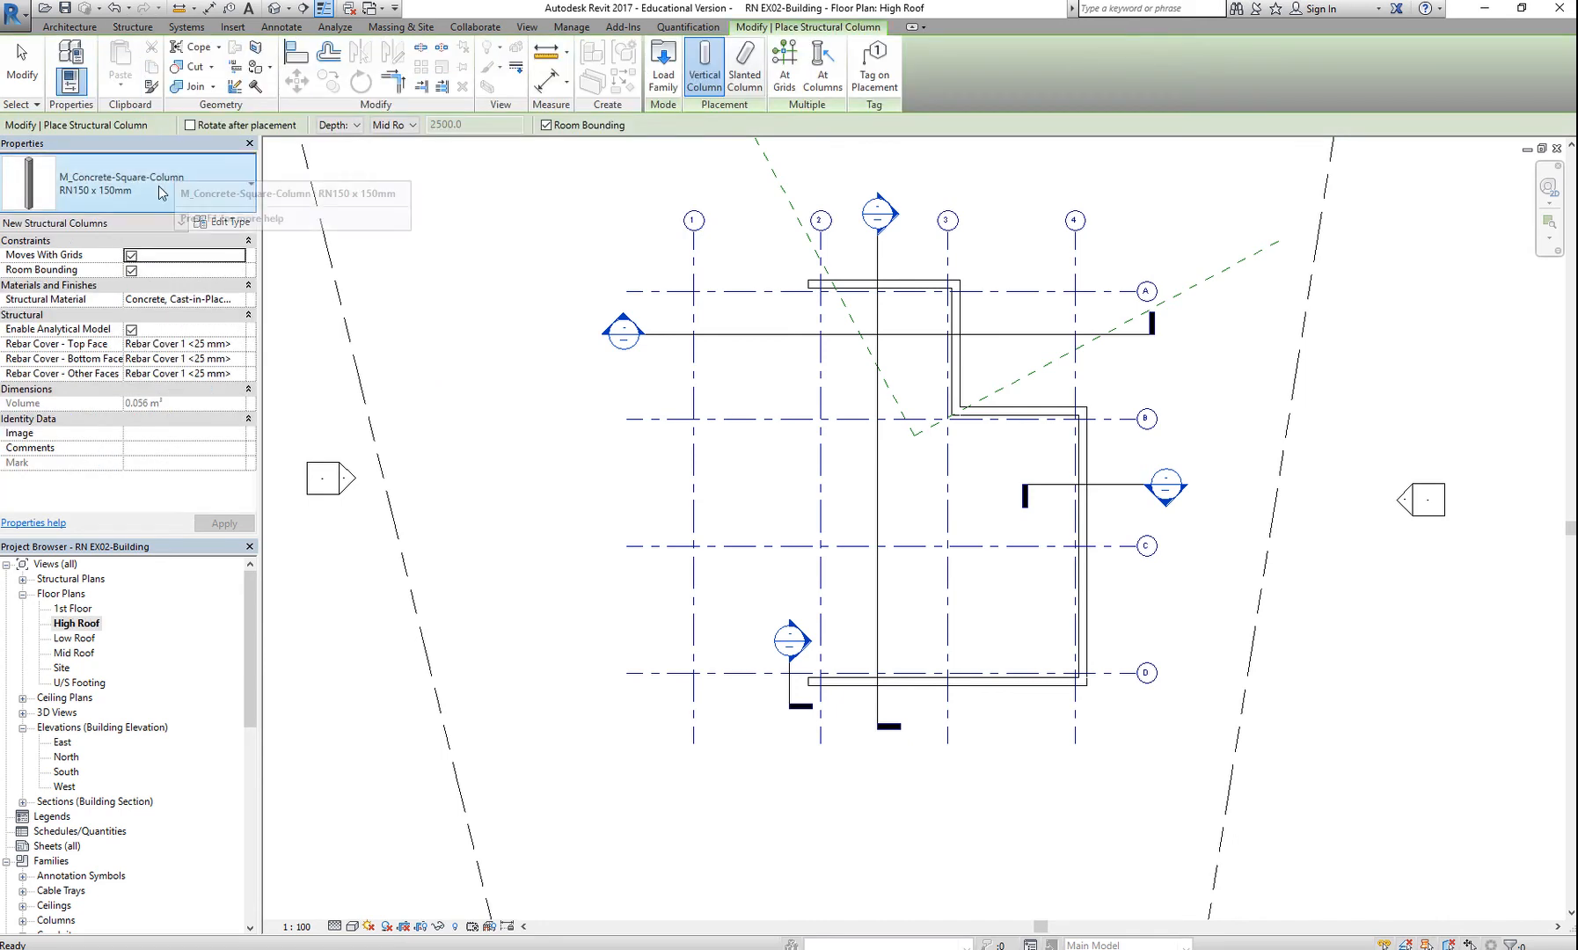
pyautogui.click(132, 191)
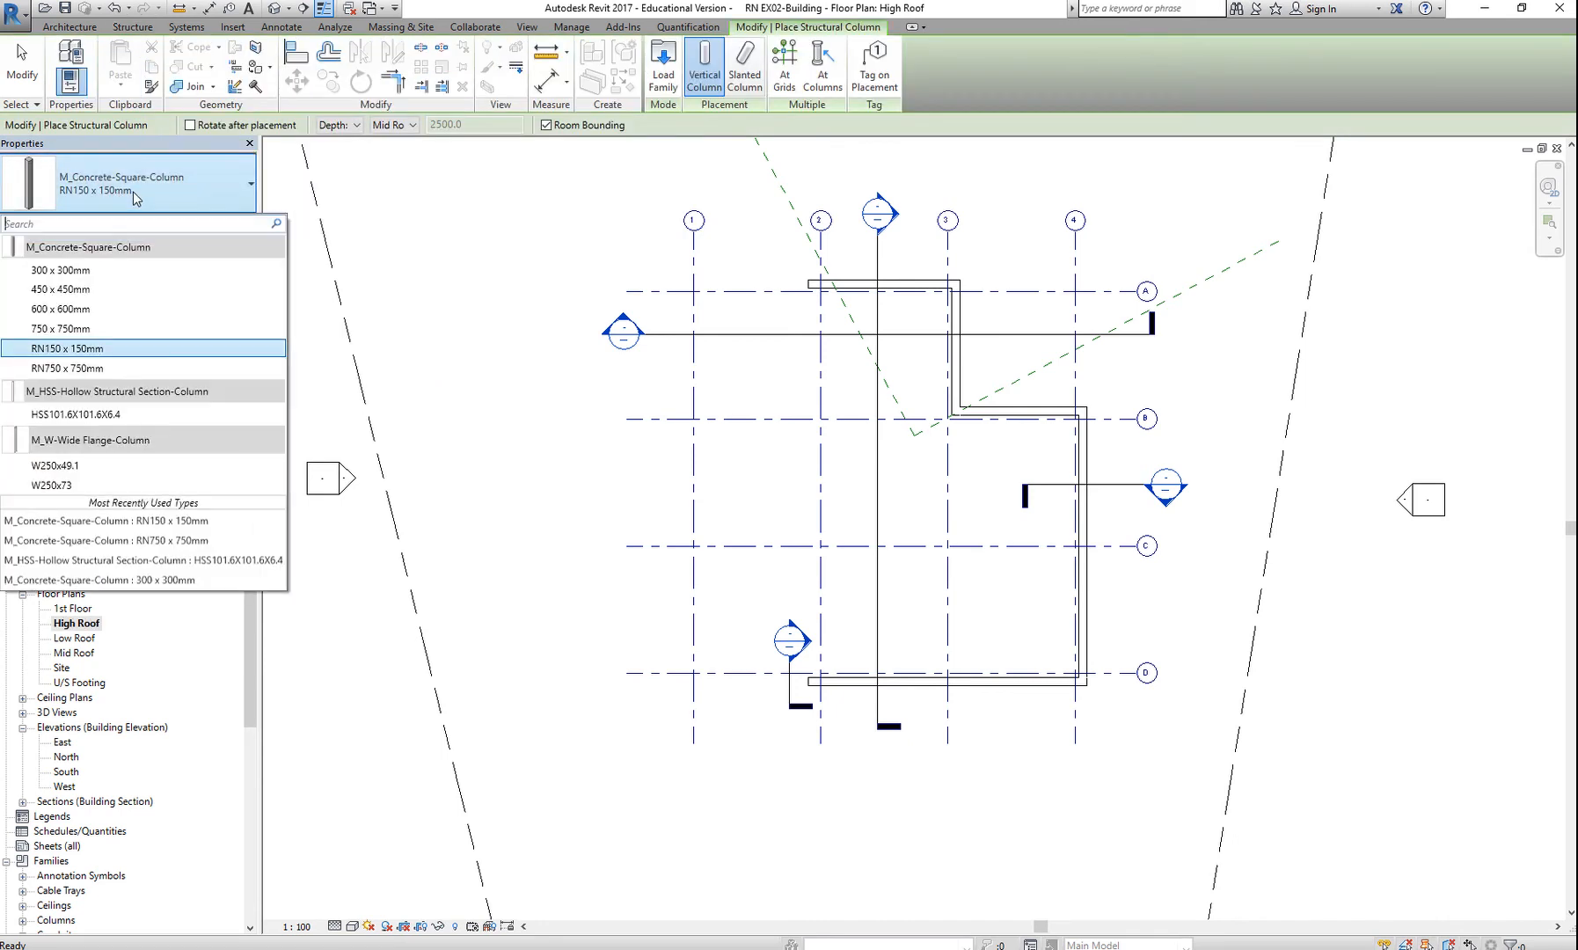
pyautogui.click(103, 414)
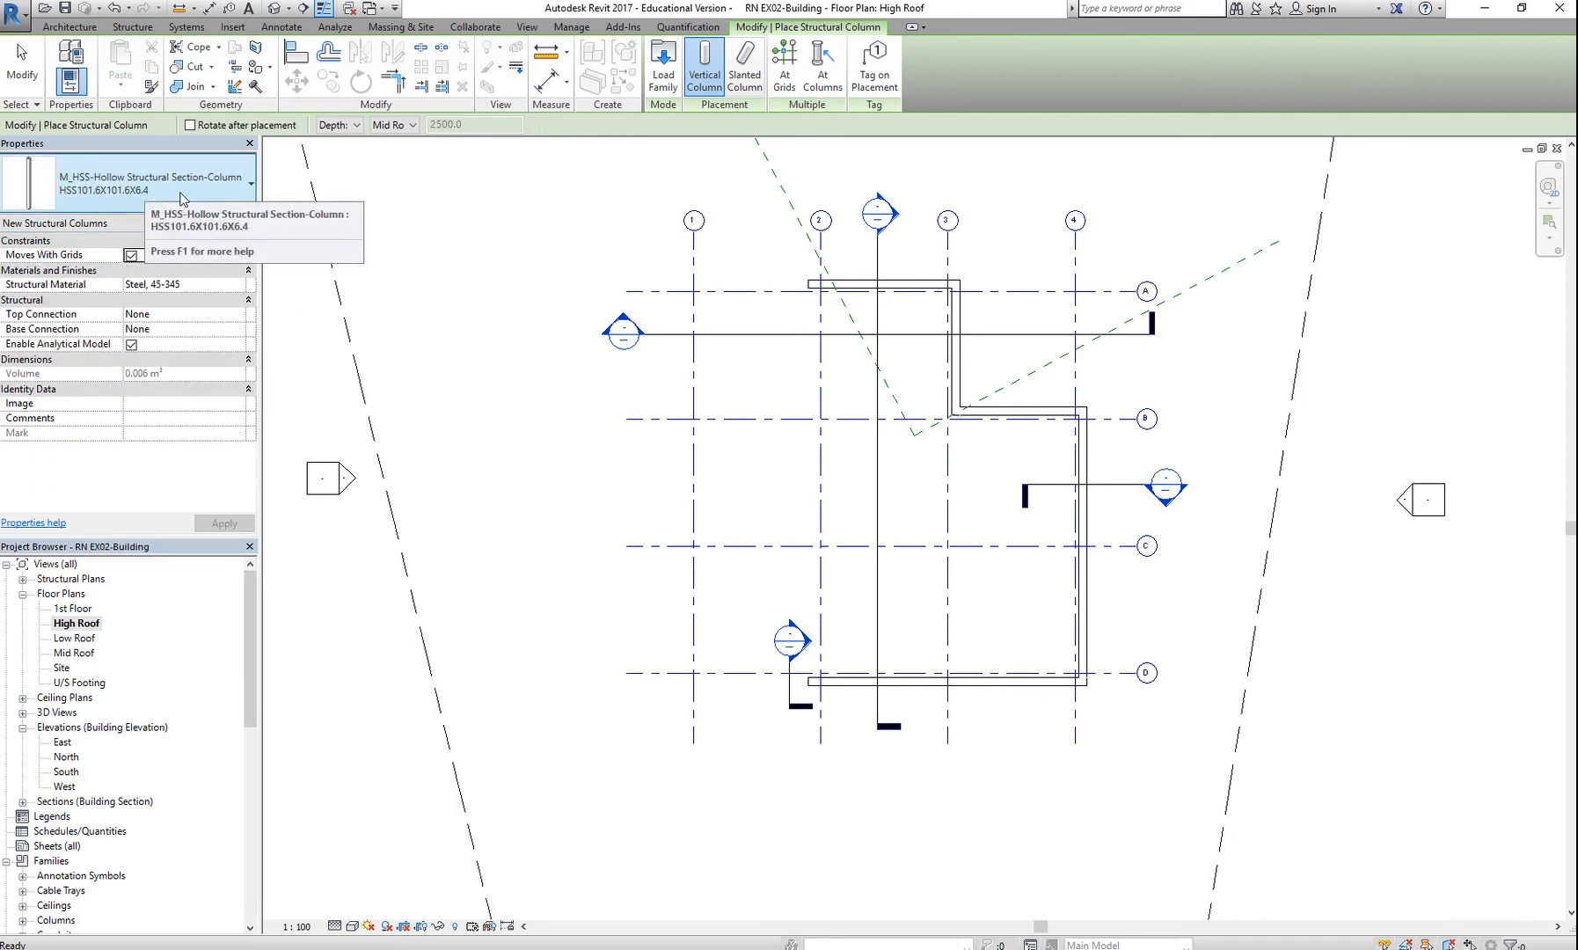
# - Open the M_HSS-Hollow Structural Section-Column family for loading from the Steel folder under Structural Columns in the US Metric library
pyautogui.click(664, 62)
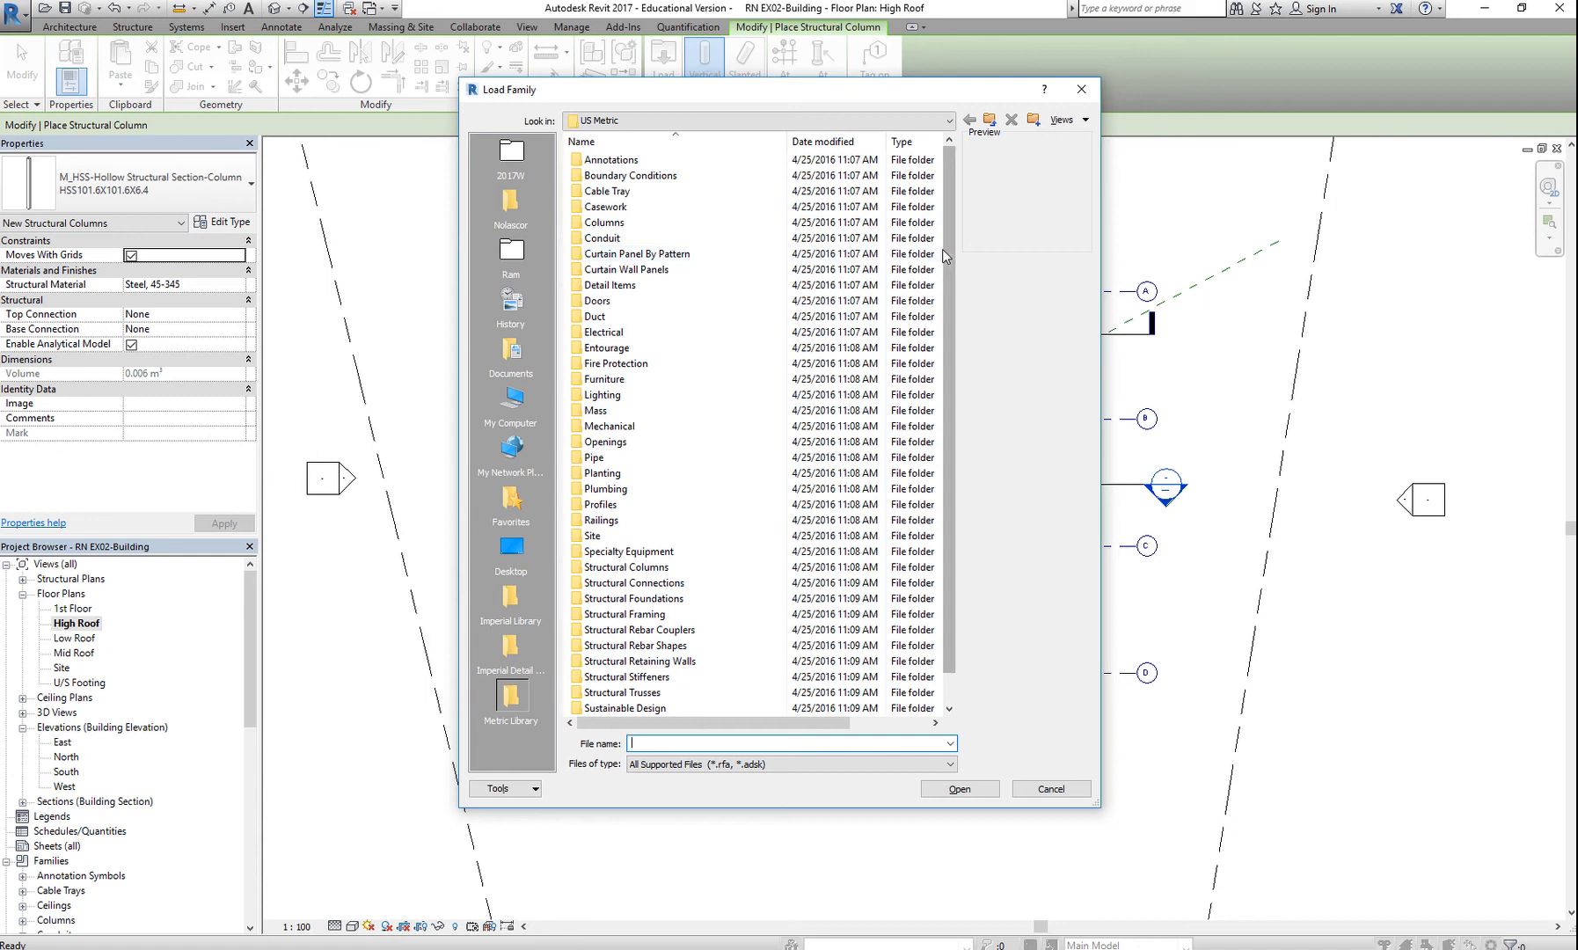
pyautogui.scroll(-1, 937, 369)
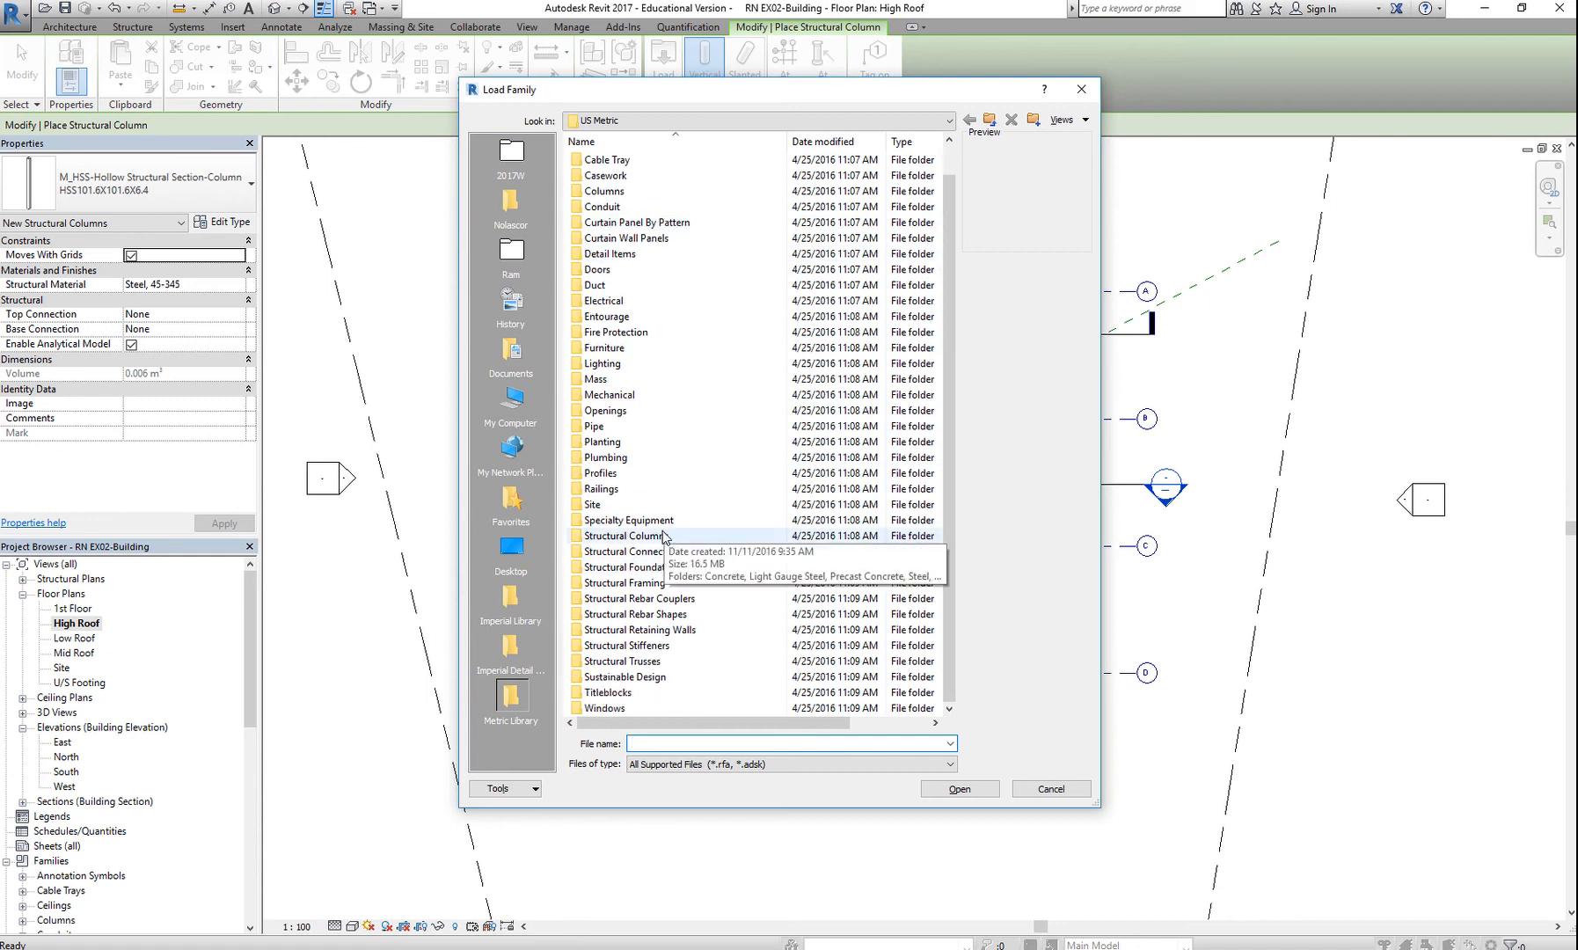
pyautogui.click(686, 540)
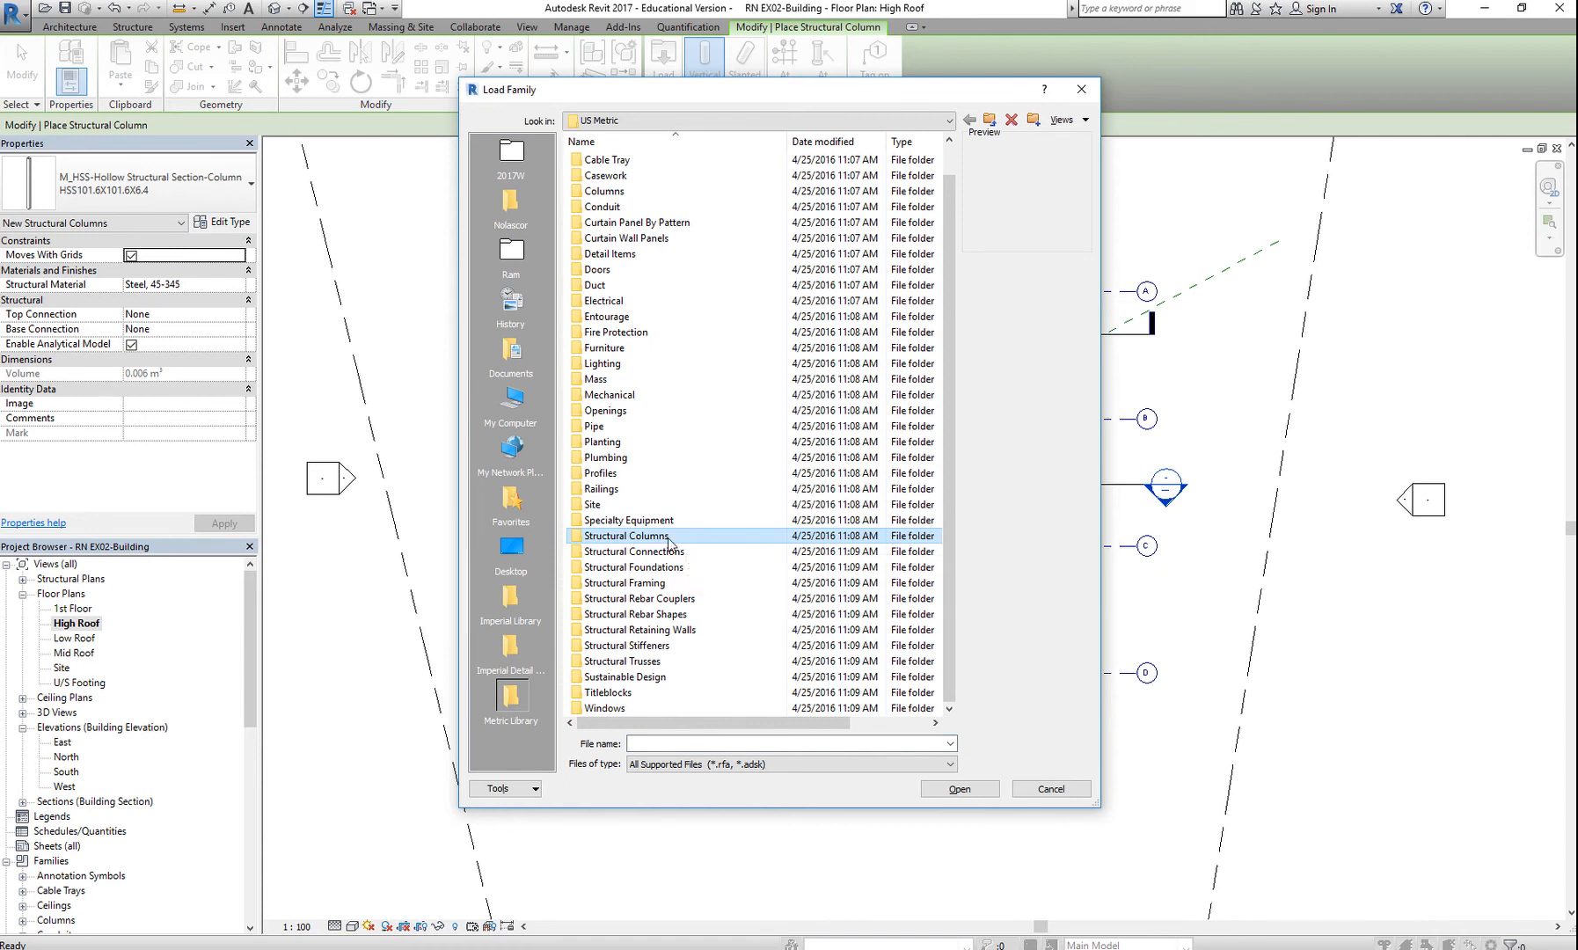
pyautogui.doubleClick(669, 539)
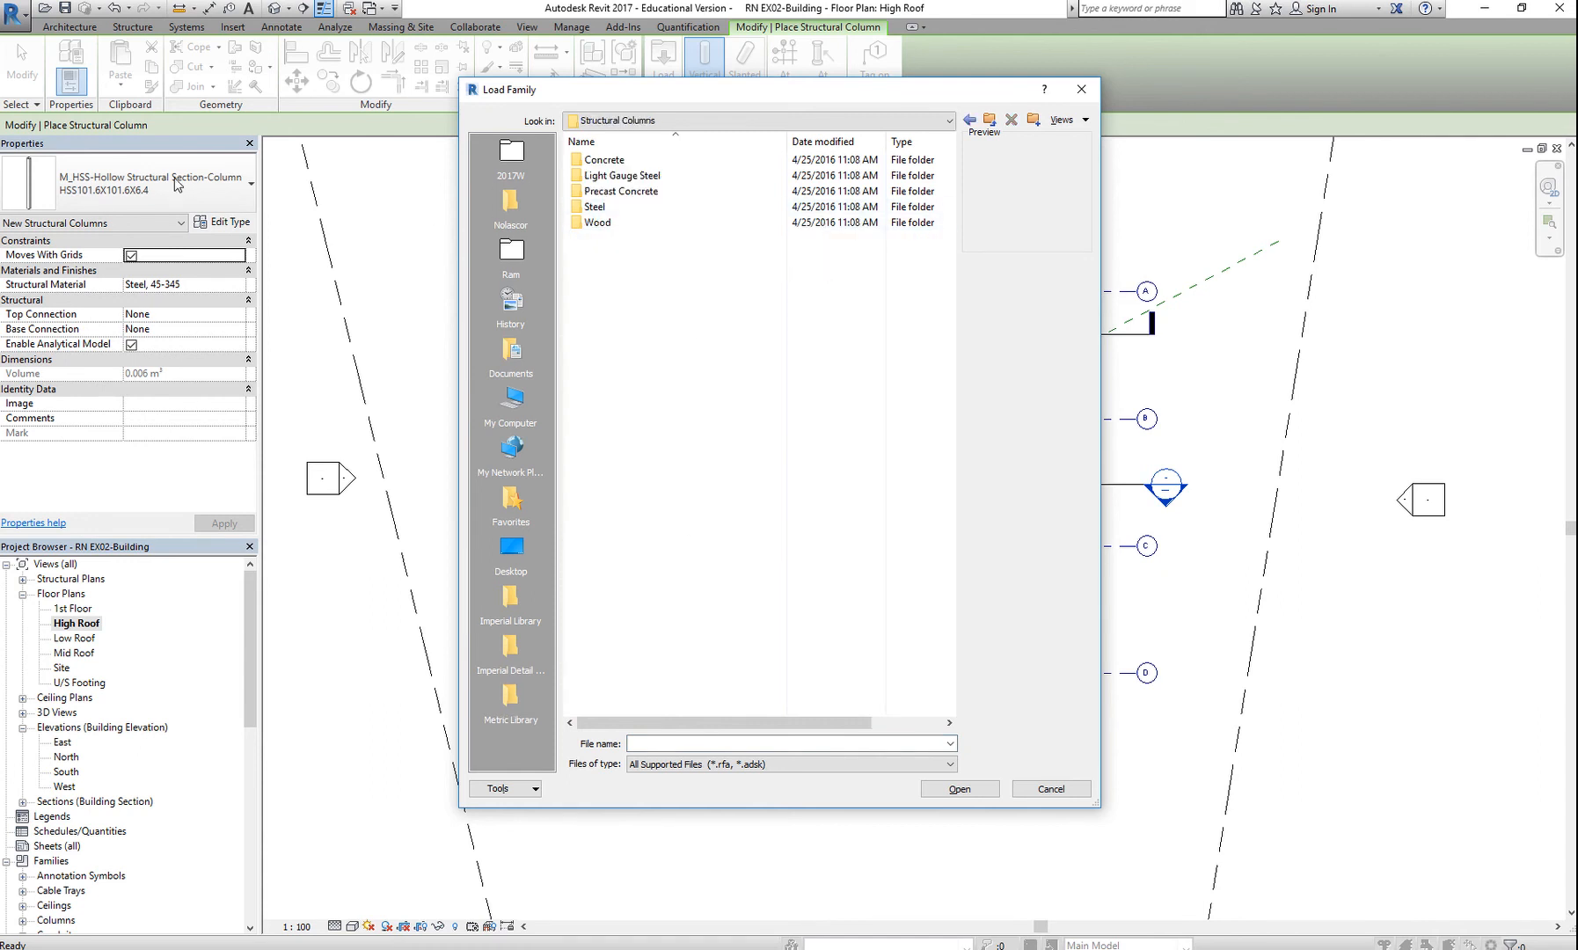
pyautogui.click(619, 208)
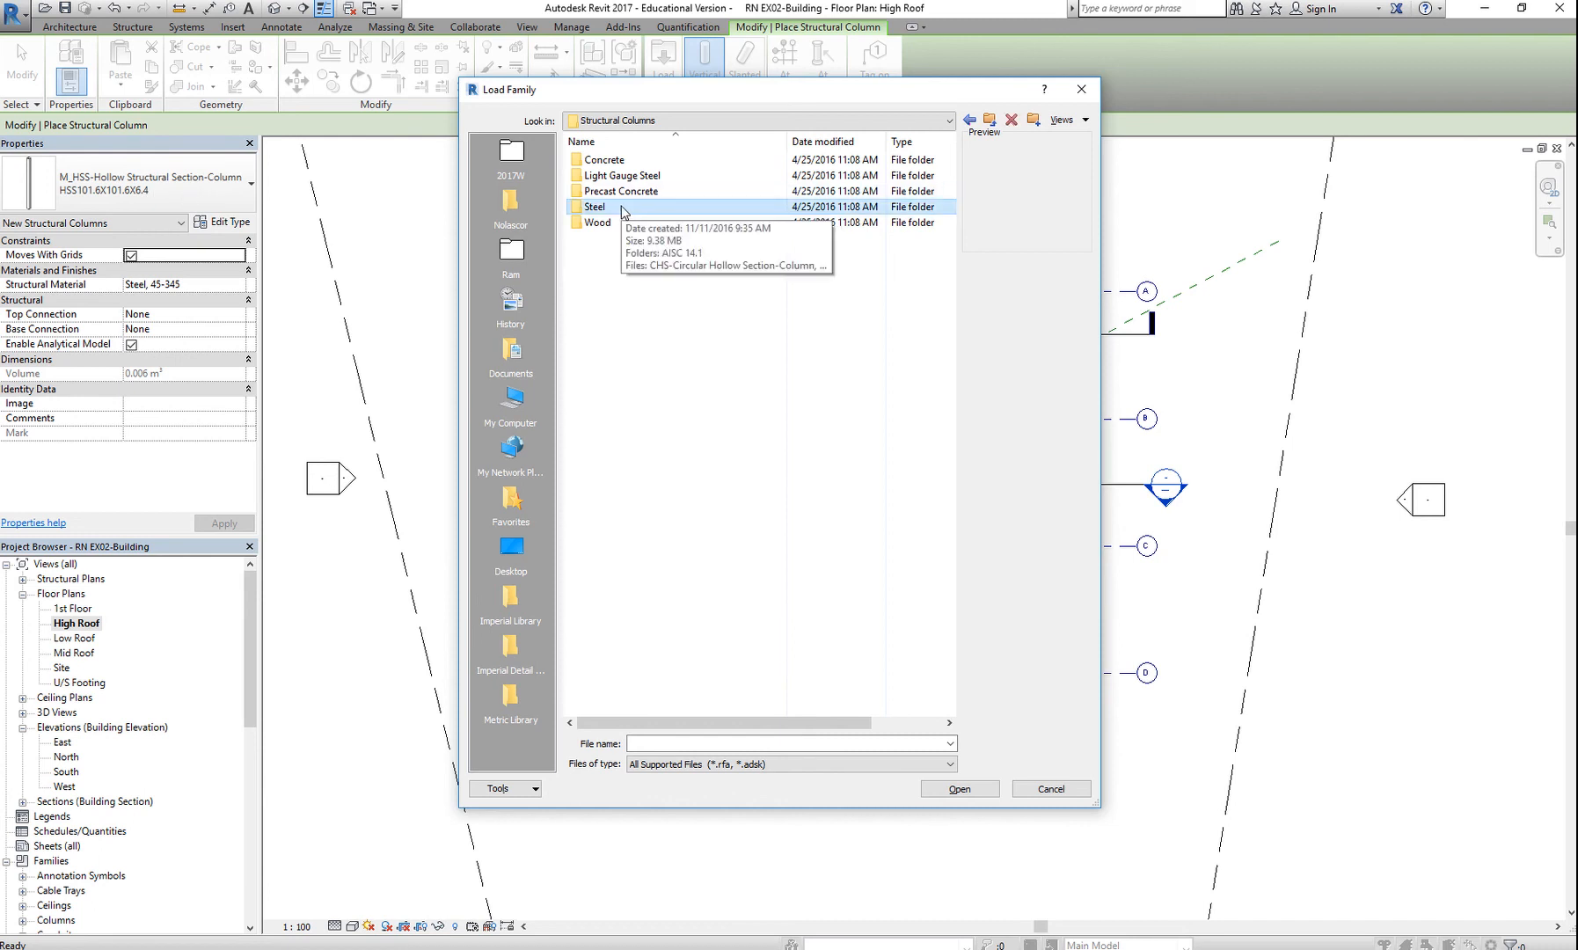
pyautogui.doubleClick(622, 208)
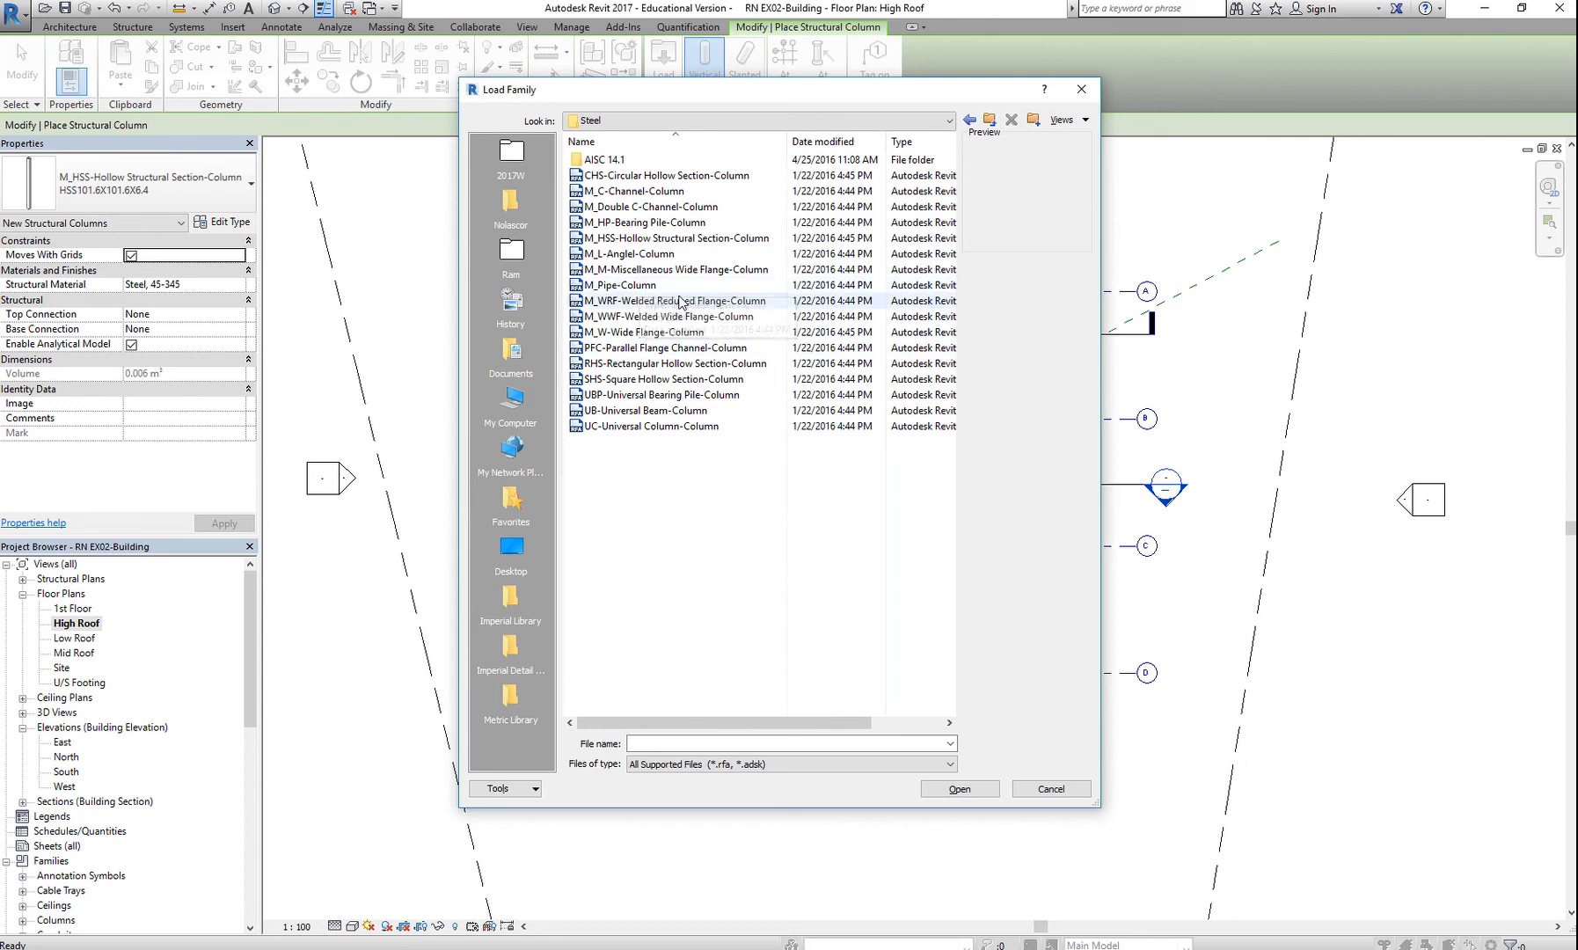
pyautogui.click(675, 239)
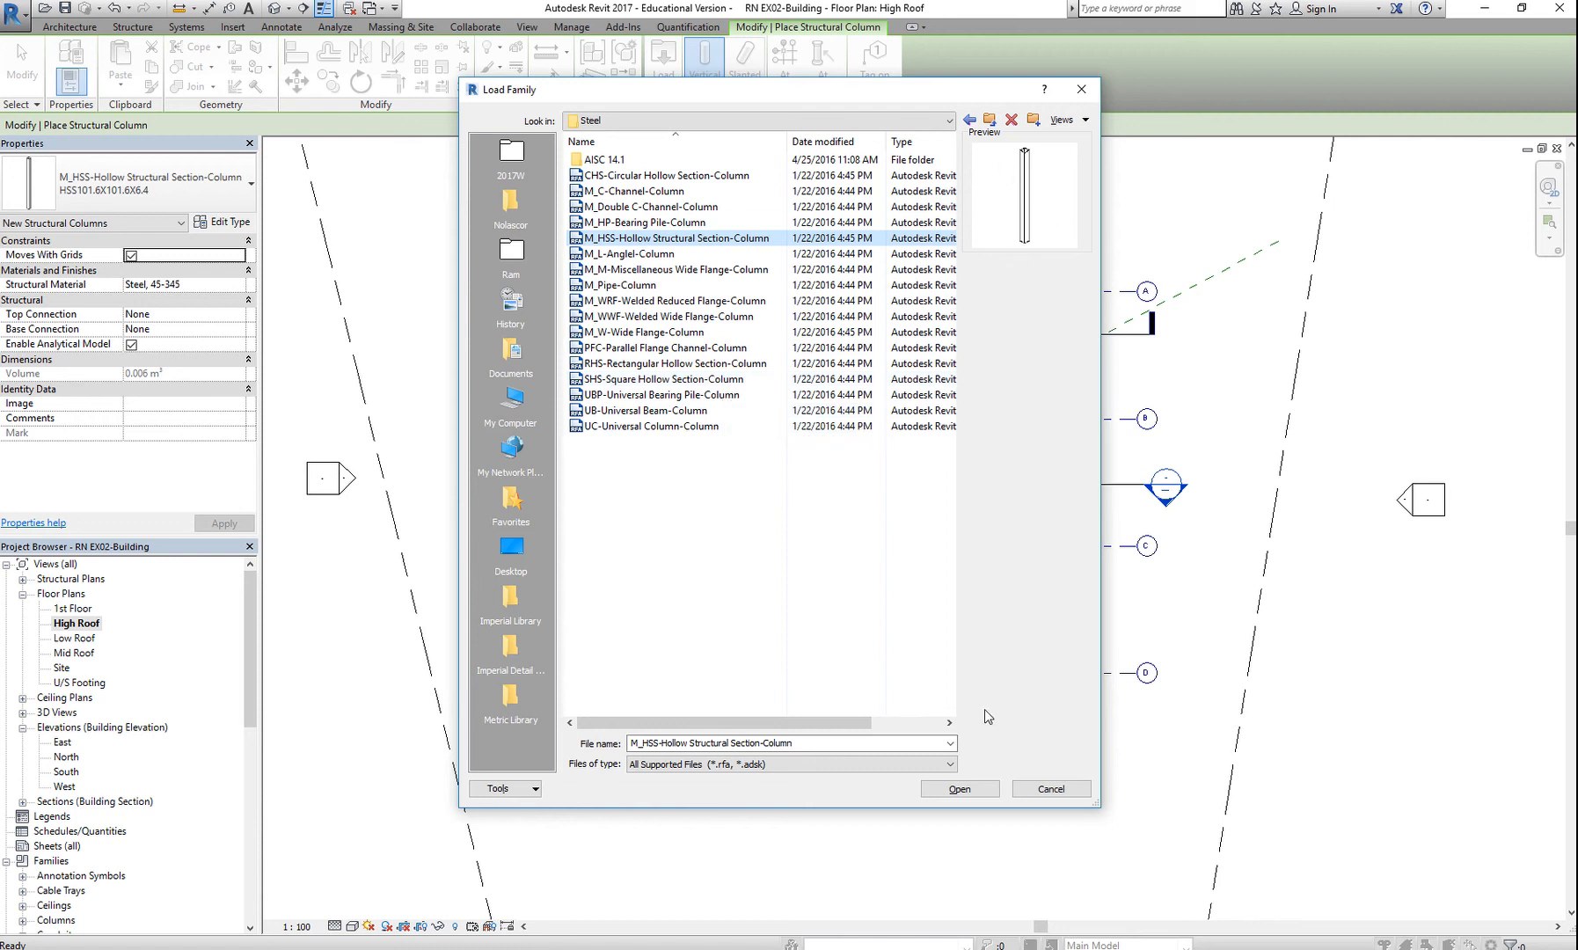
pyautogui.click(966, 790)
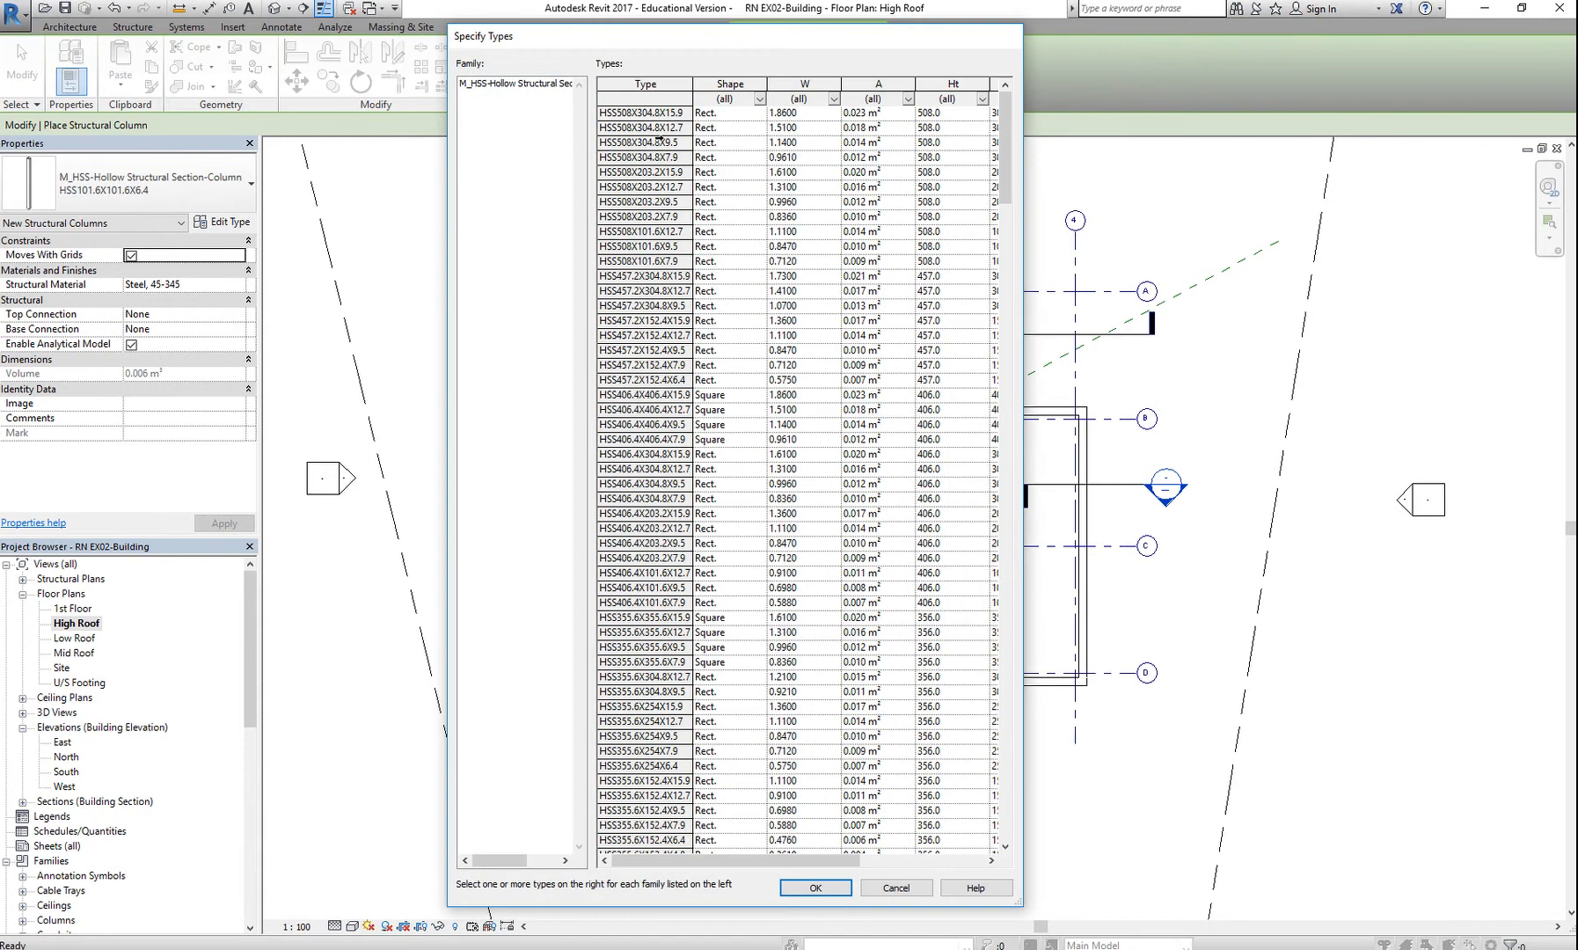
# - Load only the square HSS101.6X101.6X6.4 type of the hollow structural section column family
pyautogui.moveTo(1008, 181)
pyautogui.mouseDown()
pyautogui.moveTo(1005, 581)
pyautogui.moveTo(995, 186)
pyautogui.mouseUp()
pyautogui.moveTo(1012, 186); pyautogui.dragTo(1010, 718)
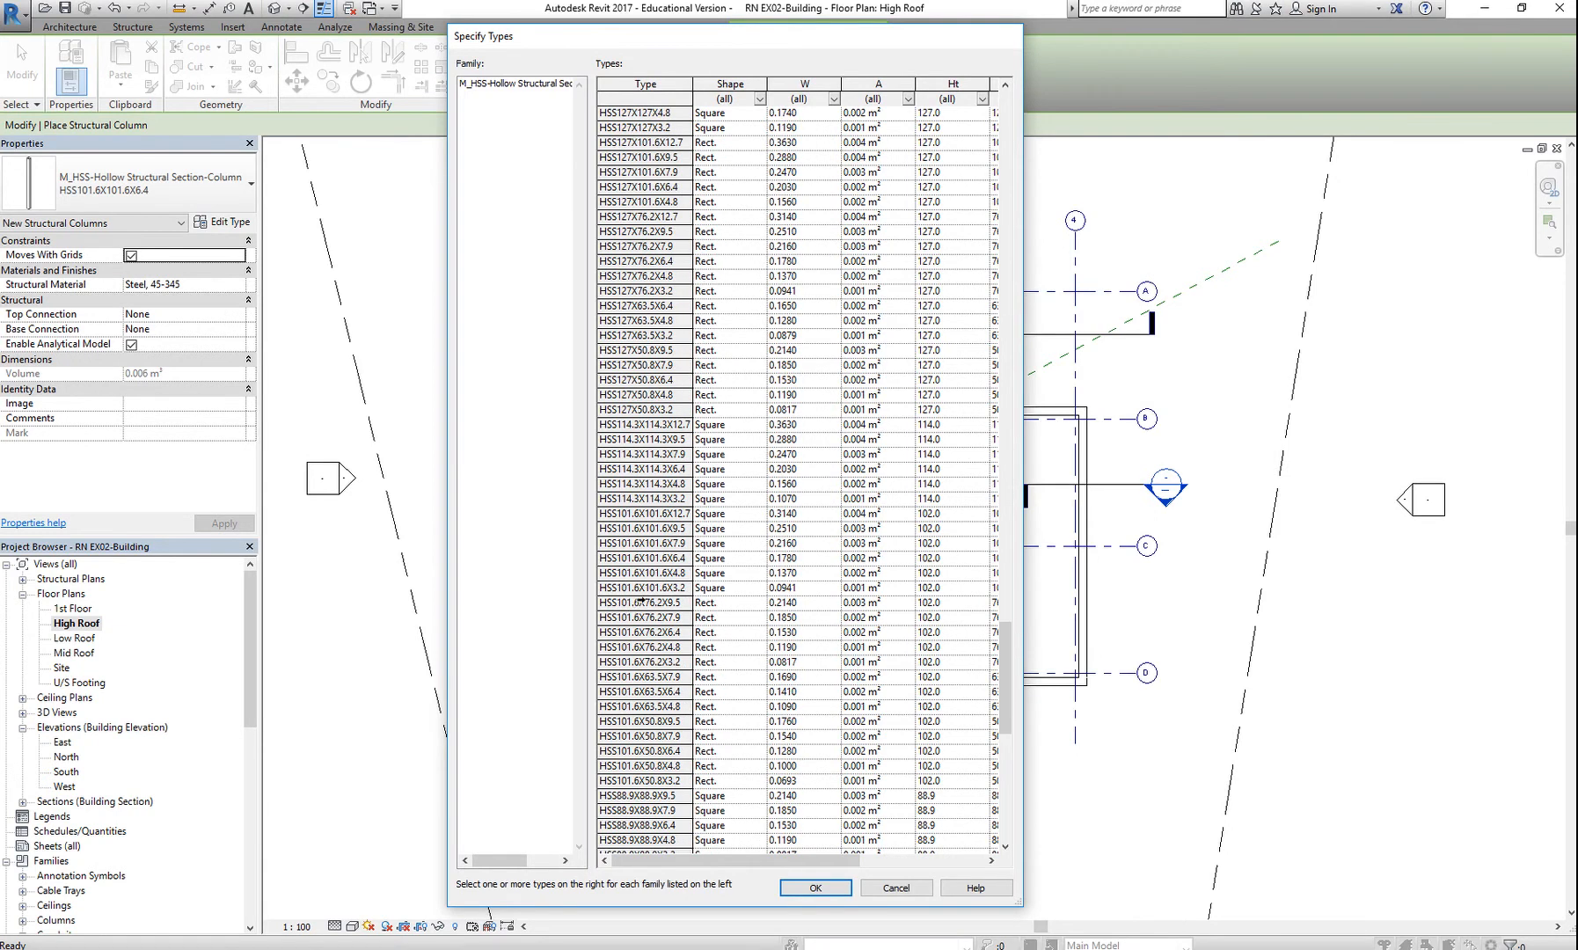
pyautogui.click(649, 558)
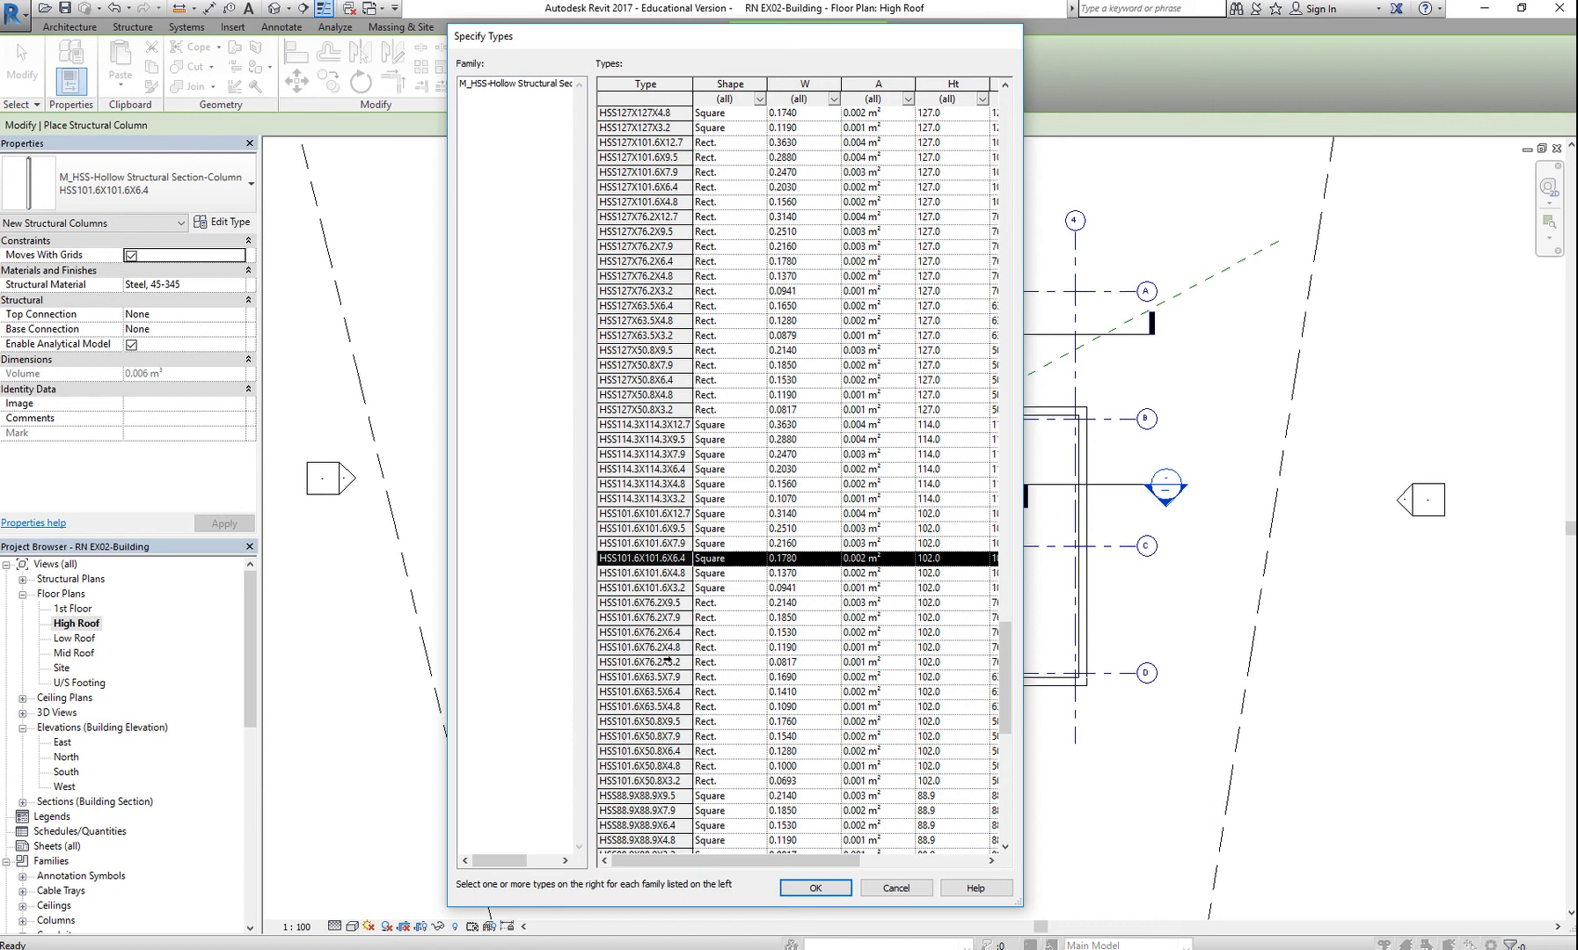
pyautogui.keyDown('ctrl'); pyautogui.click(665, 634); pyautogui.keyUp('ctrl')
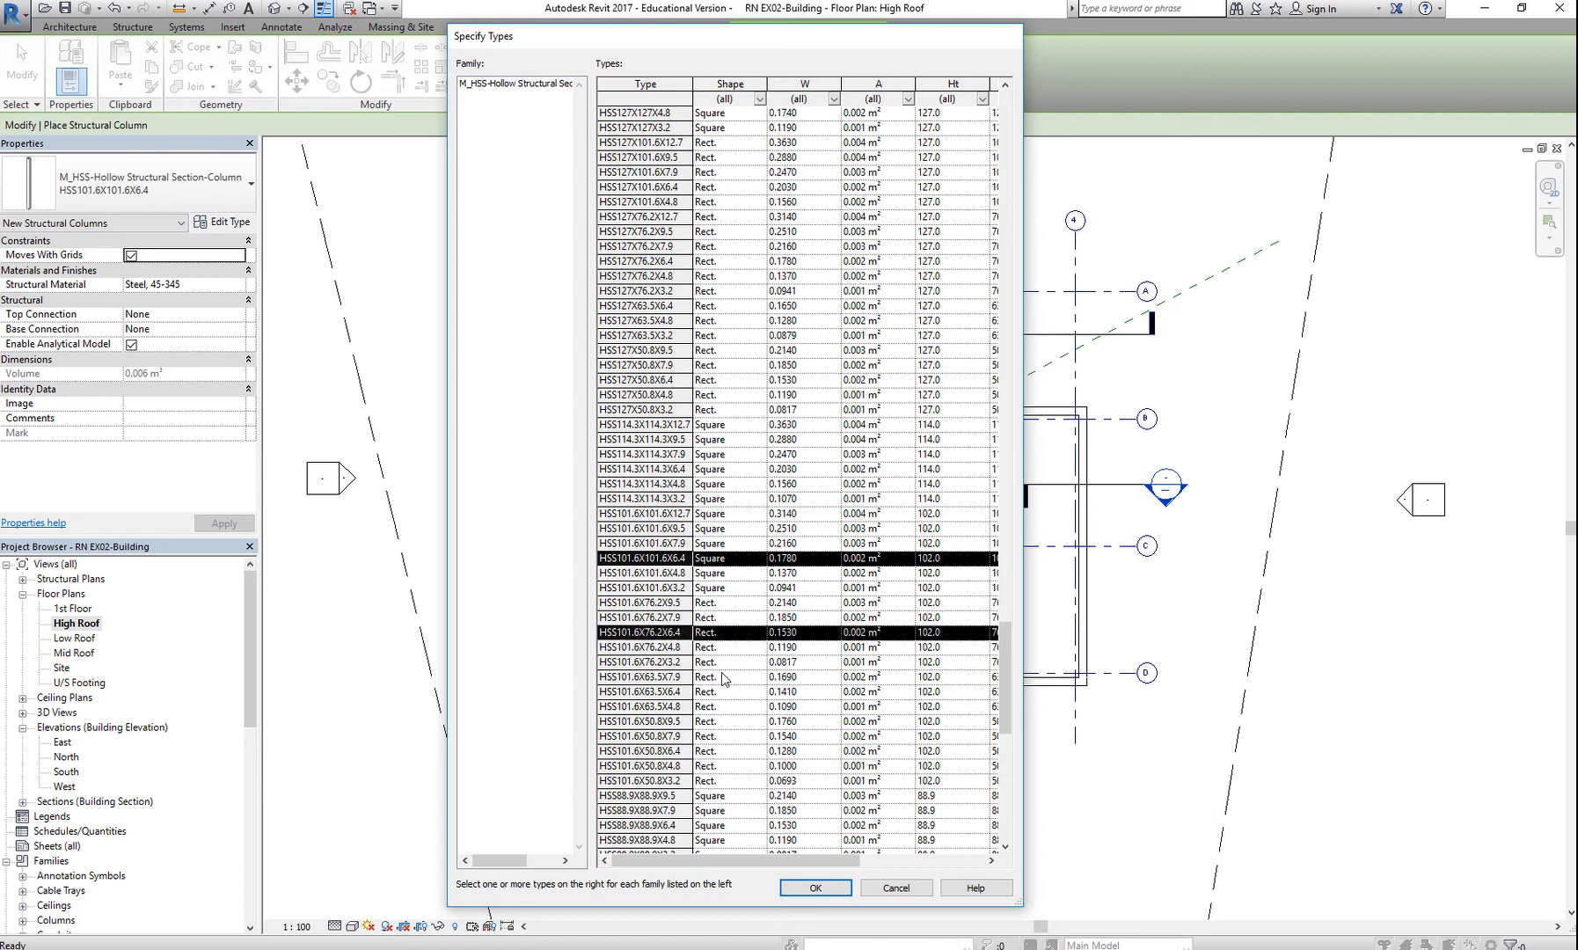
pyautogui.keyDown('ctrl'); pyautogui.click(674, 632); pyautogui.keyUp('ctrl')
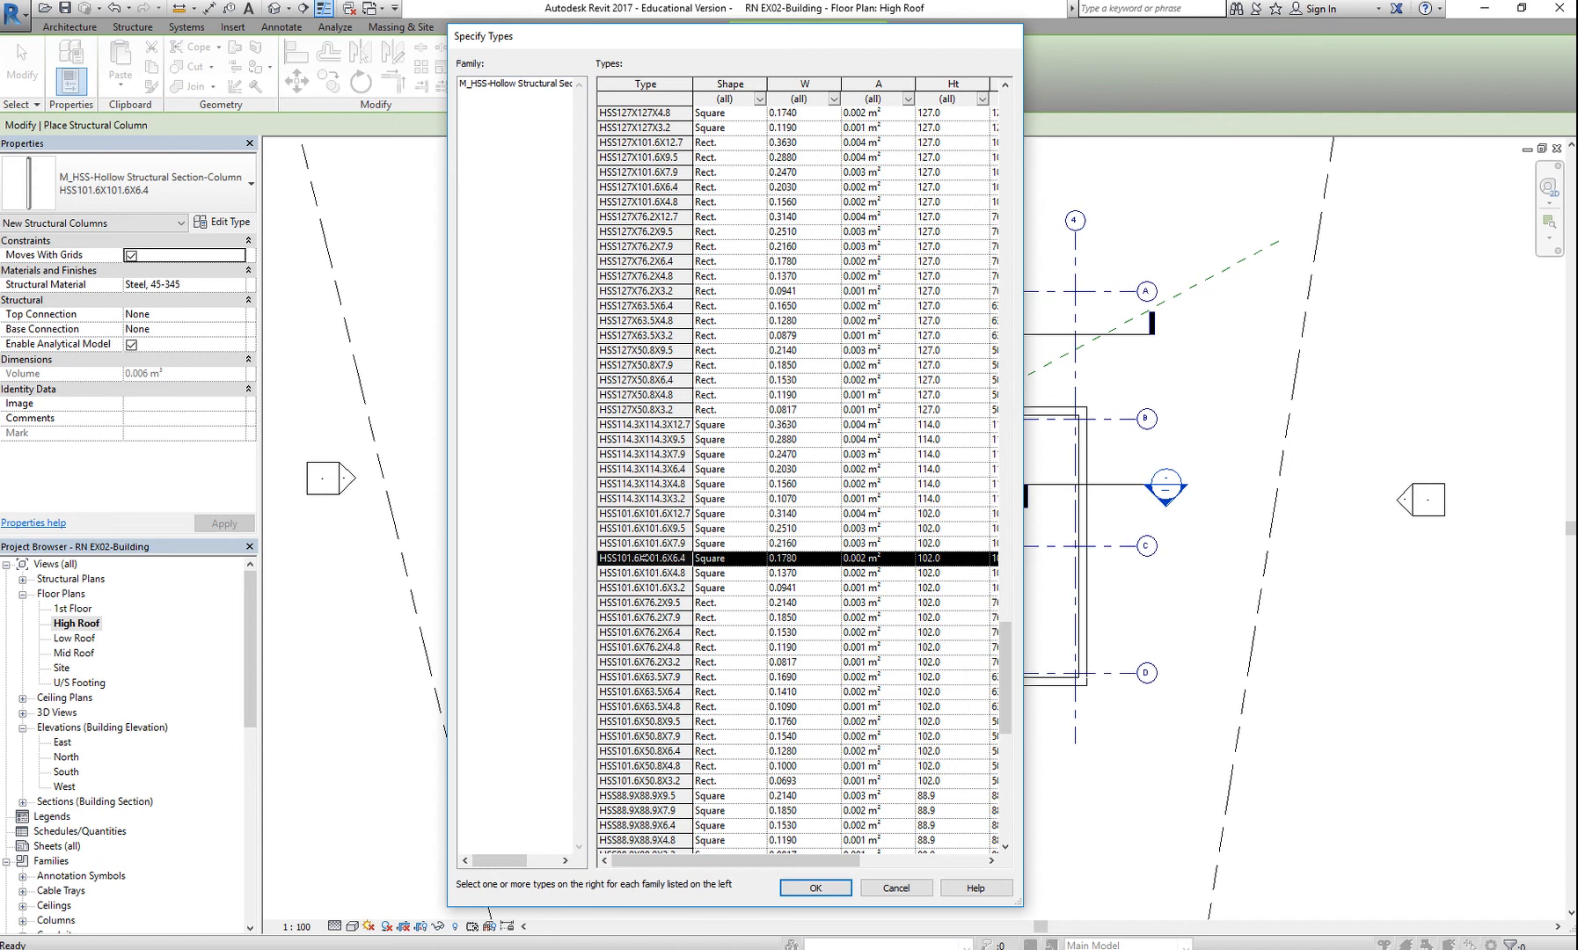
pyautogui.click(837, 889)
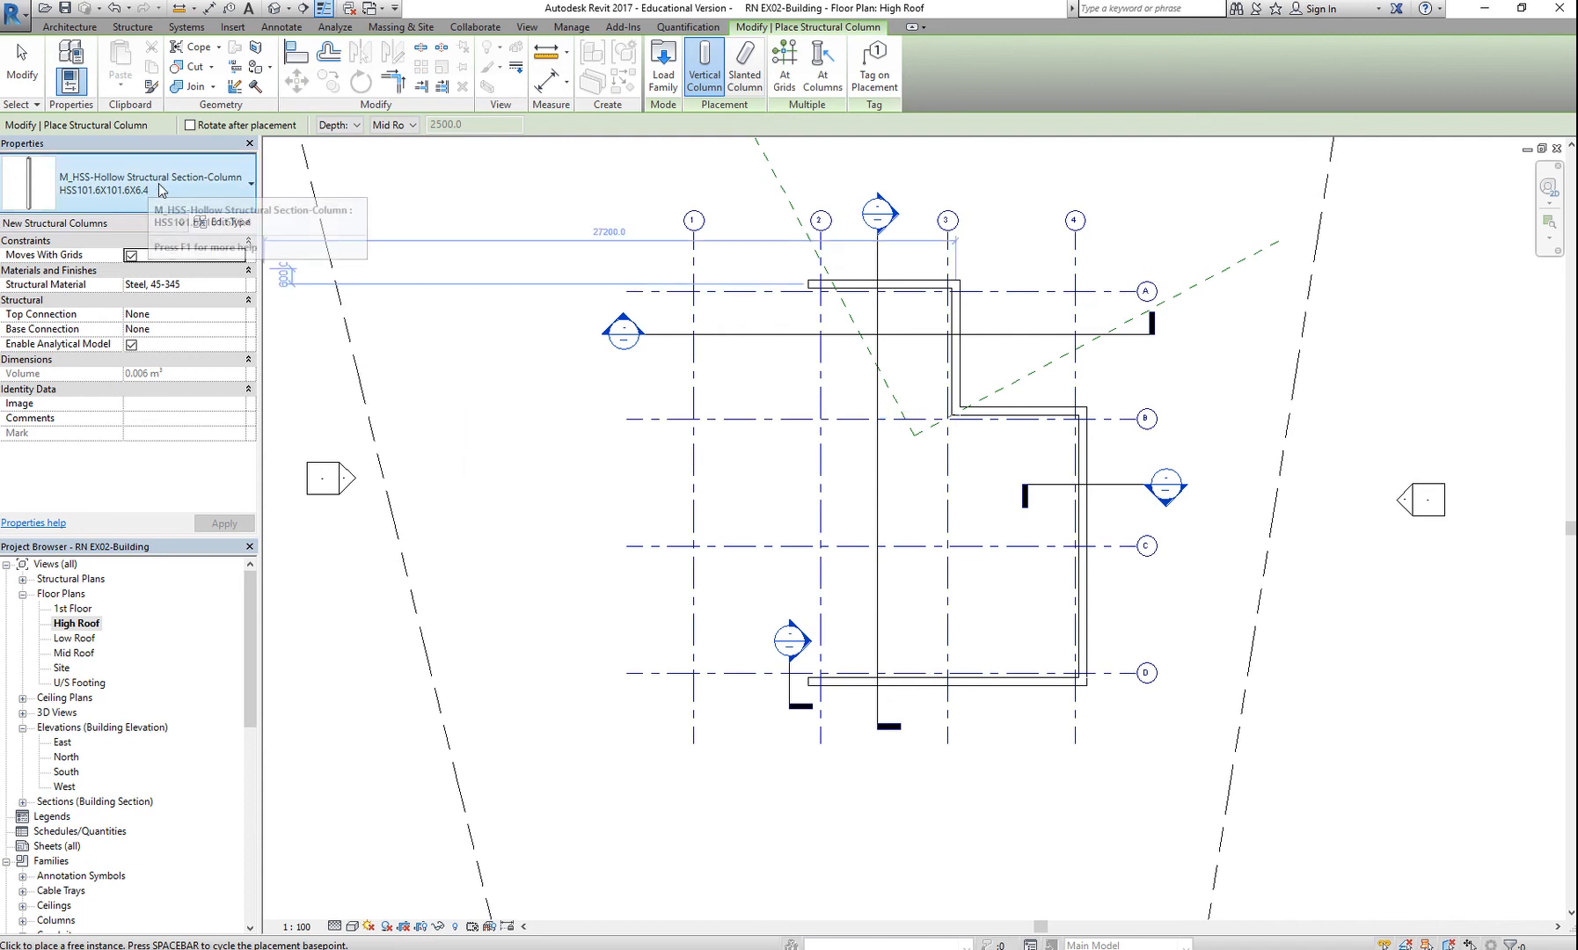
# - Reopen the M_HSS-Hollow Structural Section-Column family for loading, going from the Libraries folder through US Metric, Structural Columns and Steel
pyautogui.click(664, 63)
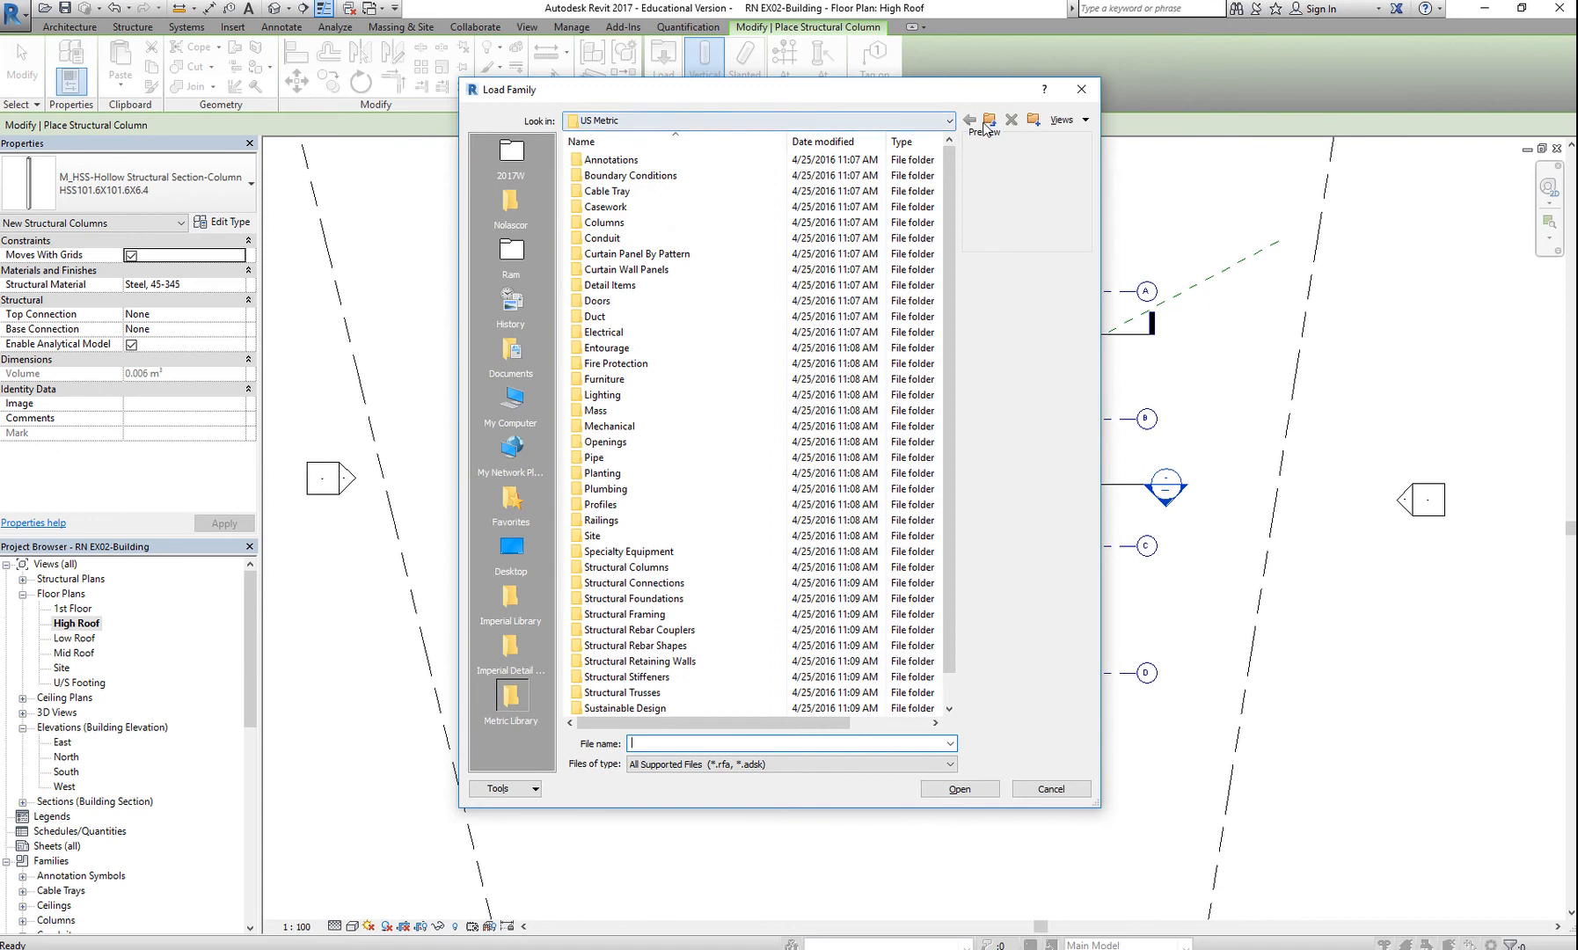
pyautogui.click(948, 123)
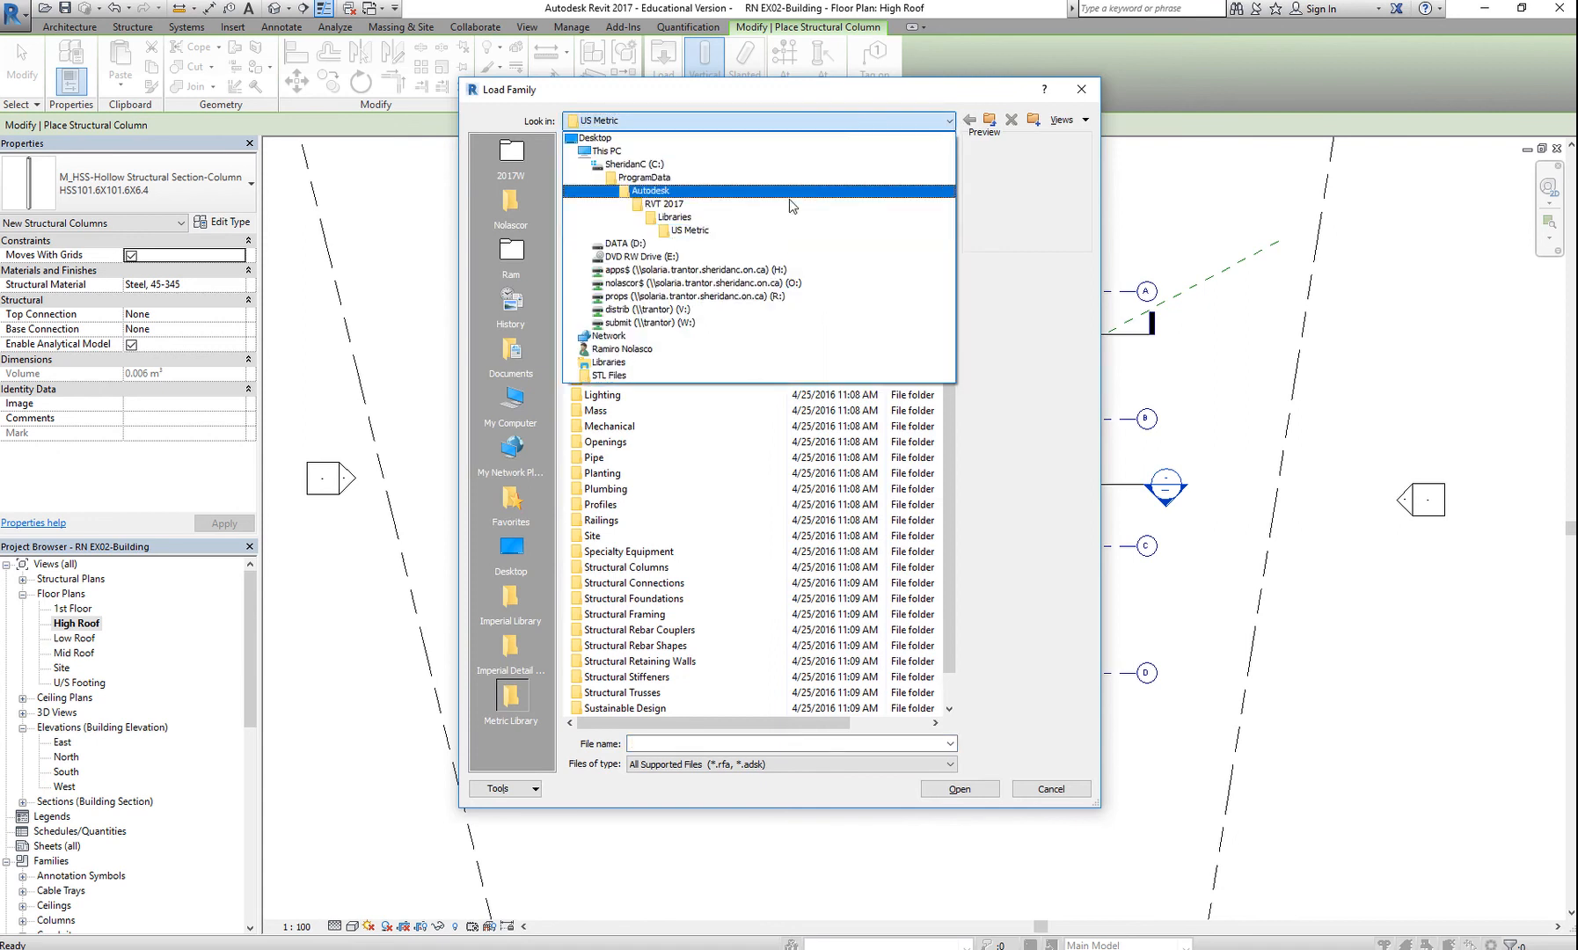
pyautogui.click(762, 217)
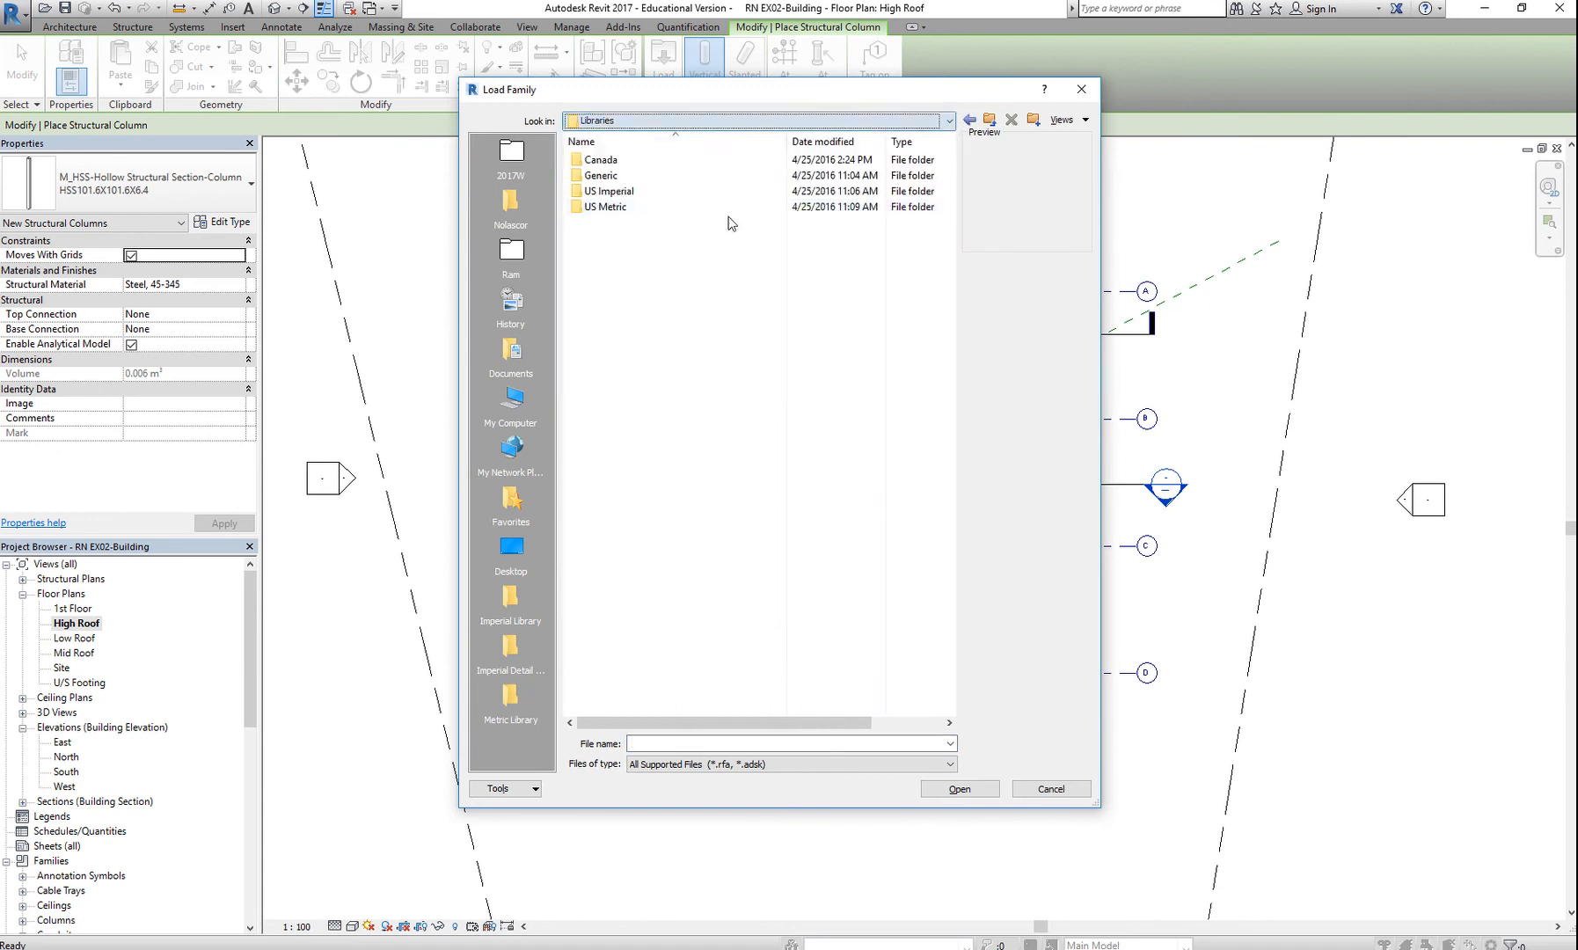
pyautogui.click(662, 210)
pyautogui.doubleClick(658, 206)
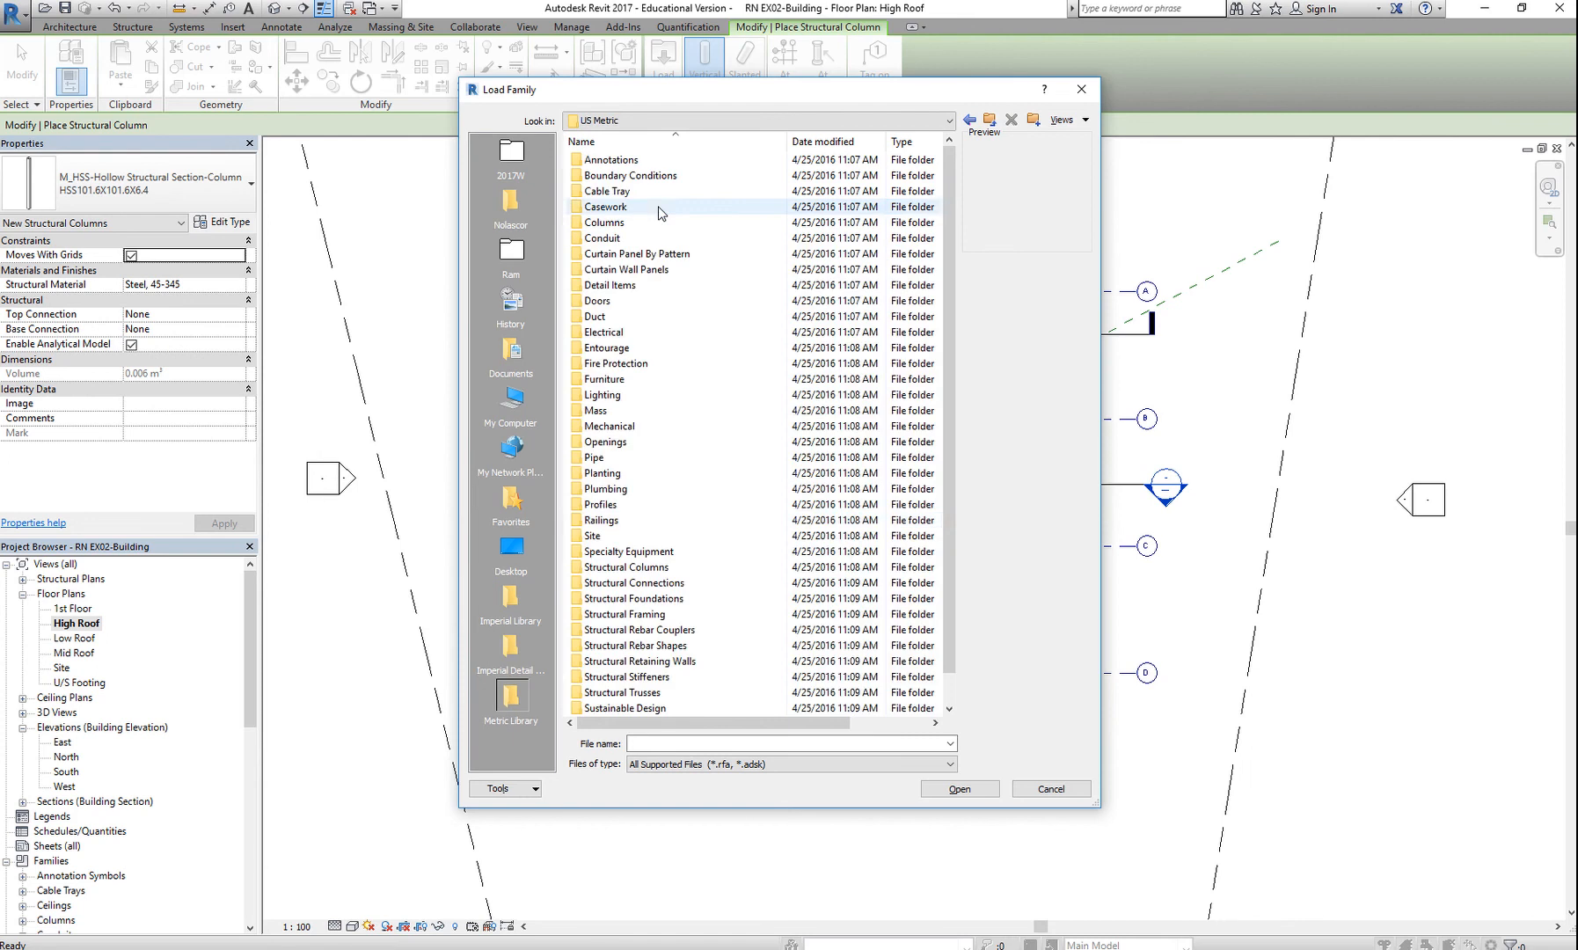
pyautogui.click(656, 571)
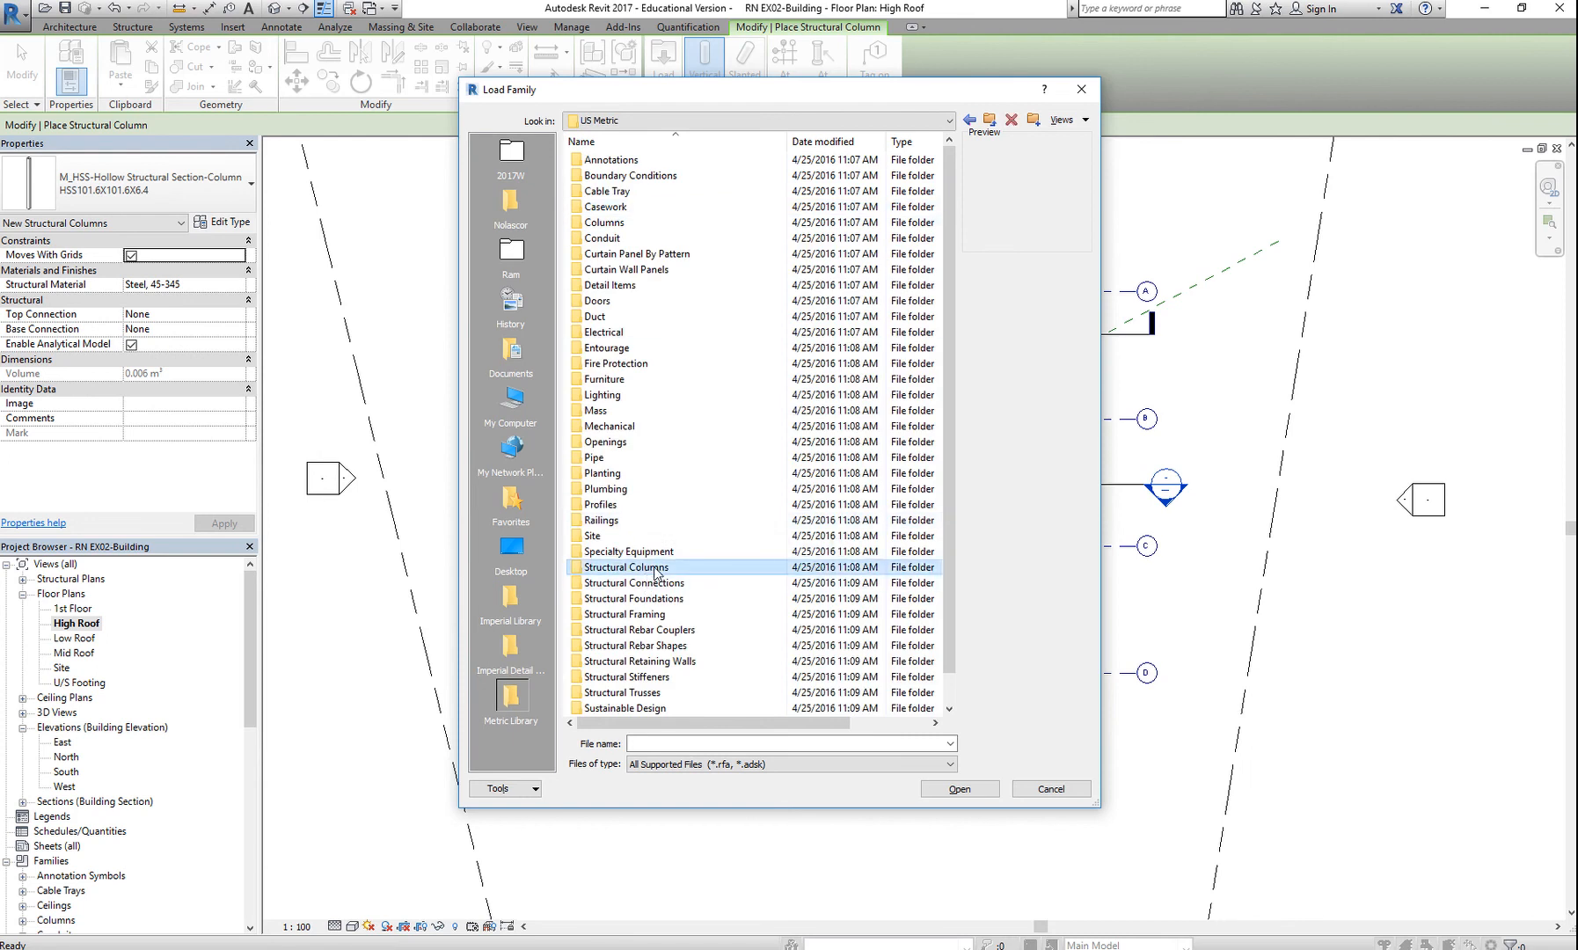
pyautogui.doubleClick(660, 572)
pyautogui.doubleClick(626, 208)
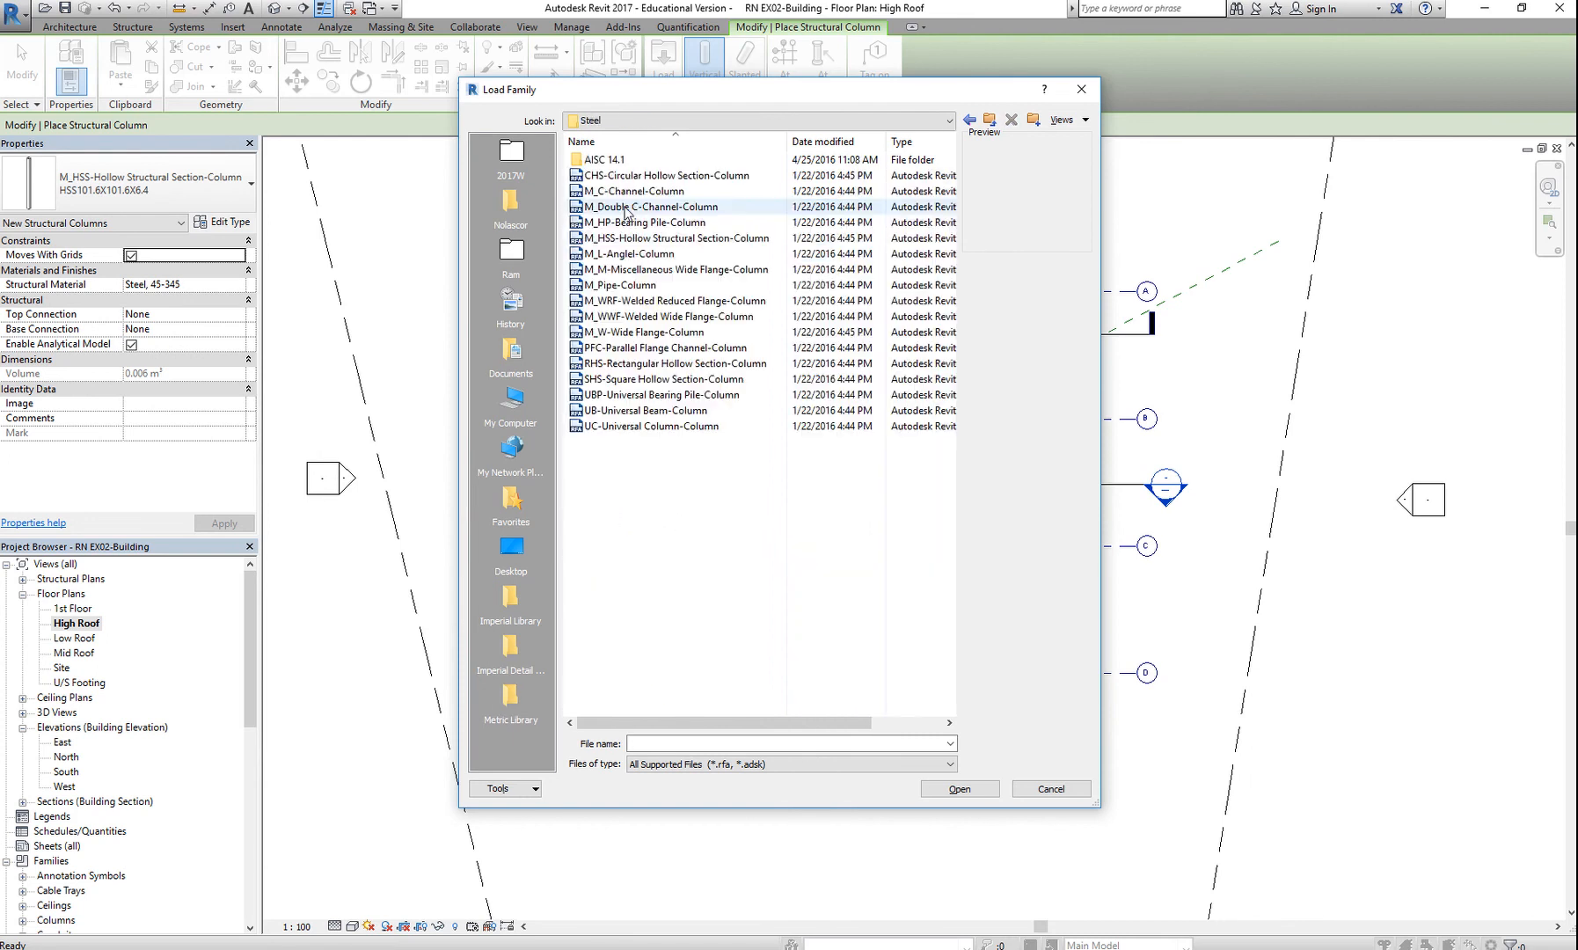
pyautogui.click(669, 239)
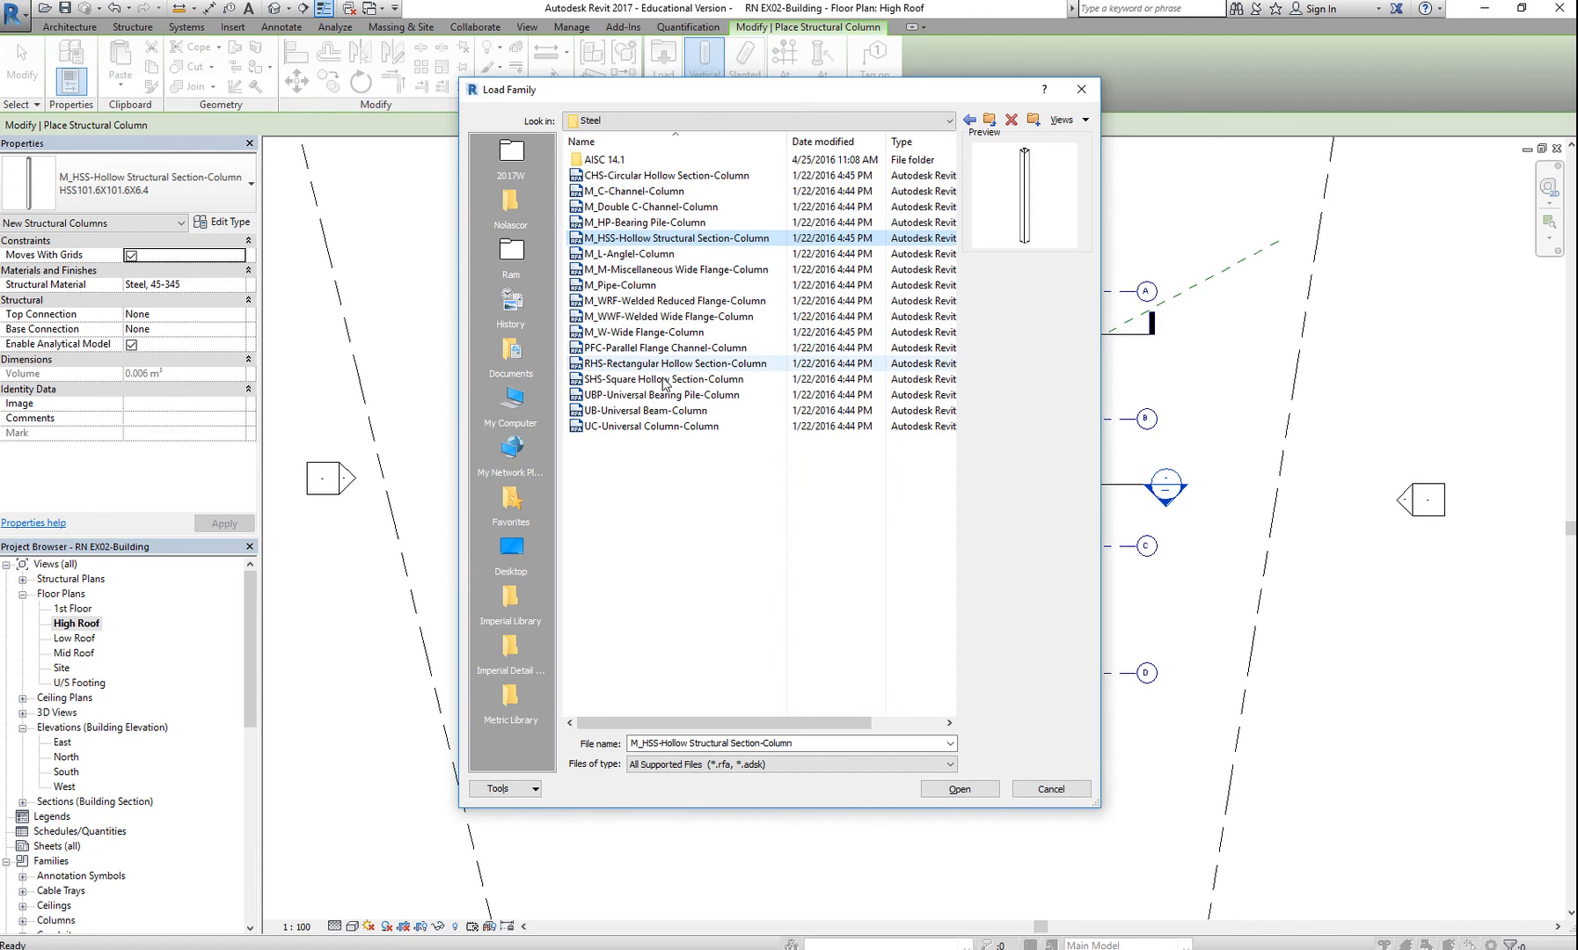
pyautogui.click(966, 792)
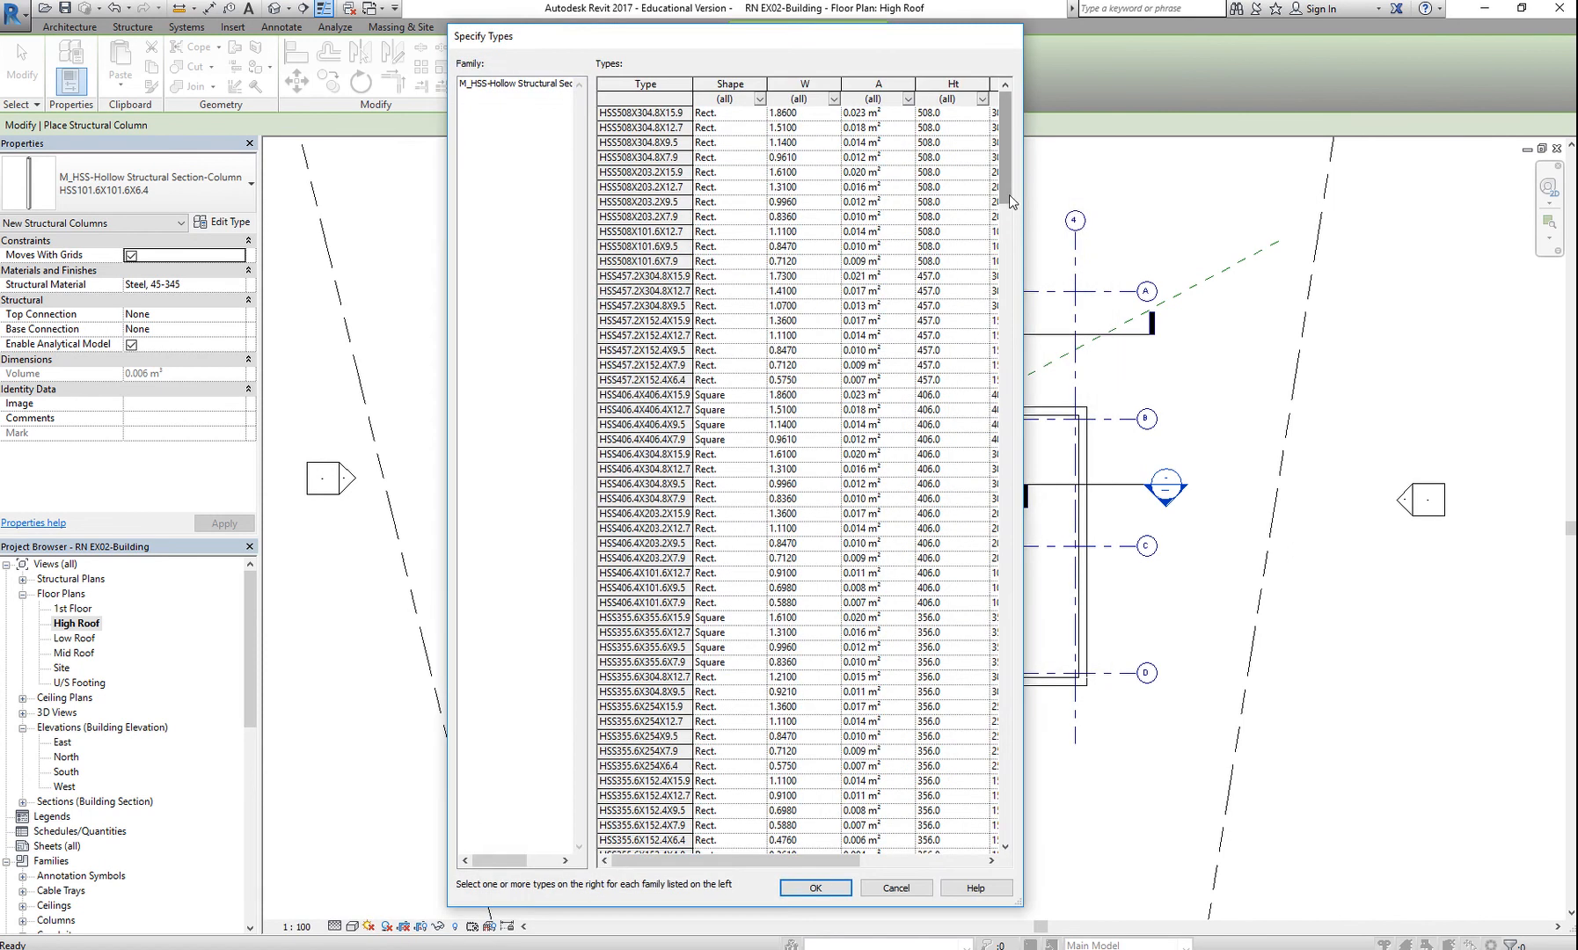
# - Select the HSS101.6X101.6X6.4 type in the family's type catalogue again and load it
pyautogui.moveTo(1010, 201); pyautogui.dragTo(1004, 836)
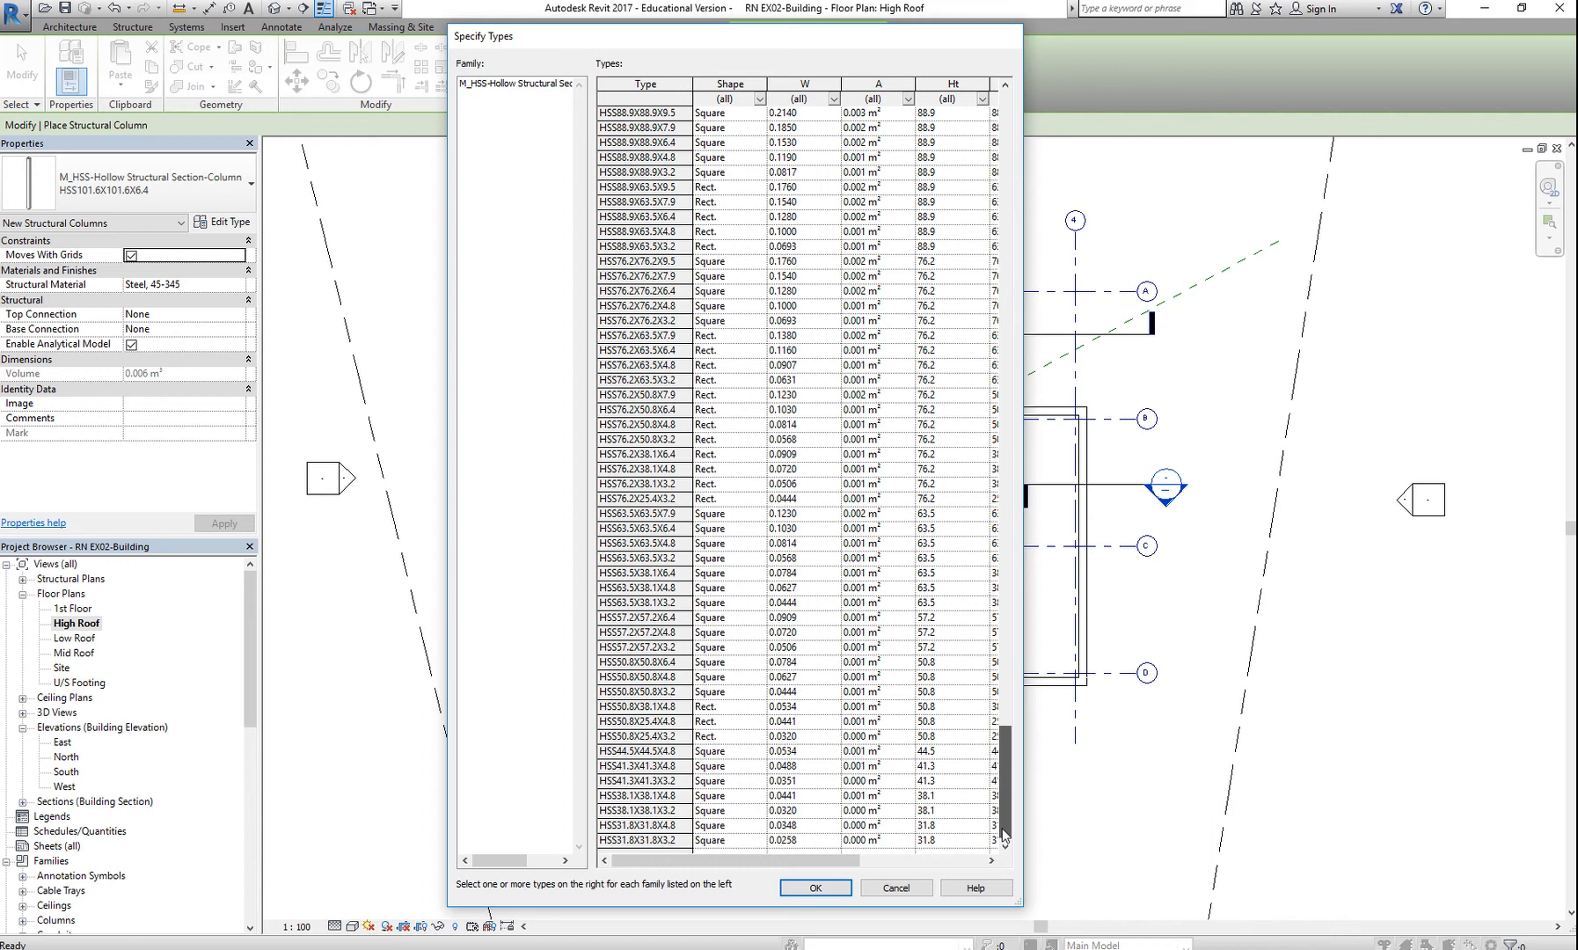
pyautogui.moveTo(1006, 836); pyautogui.dragTo(1002, 795)
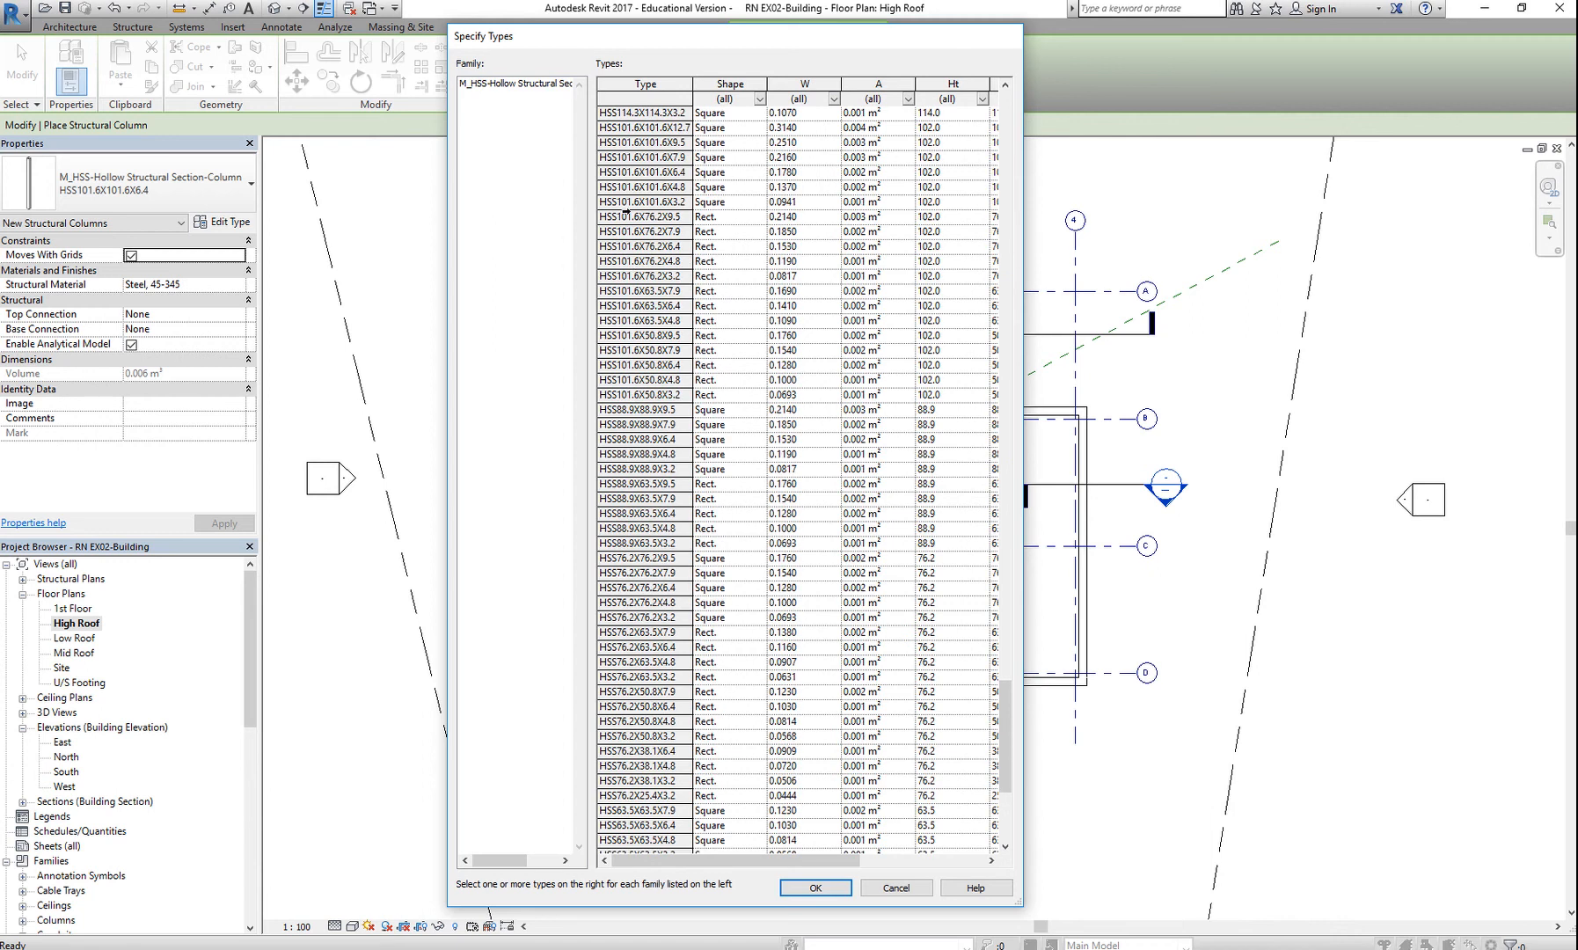
pyautogui.click(643, 174)
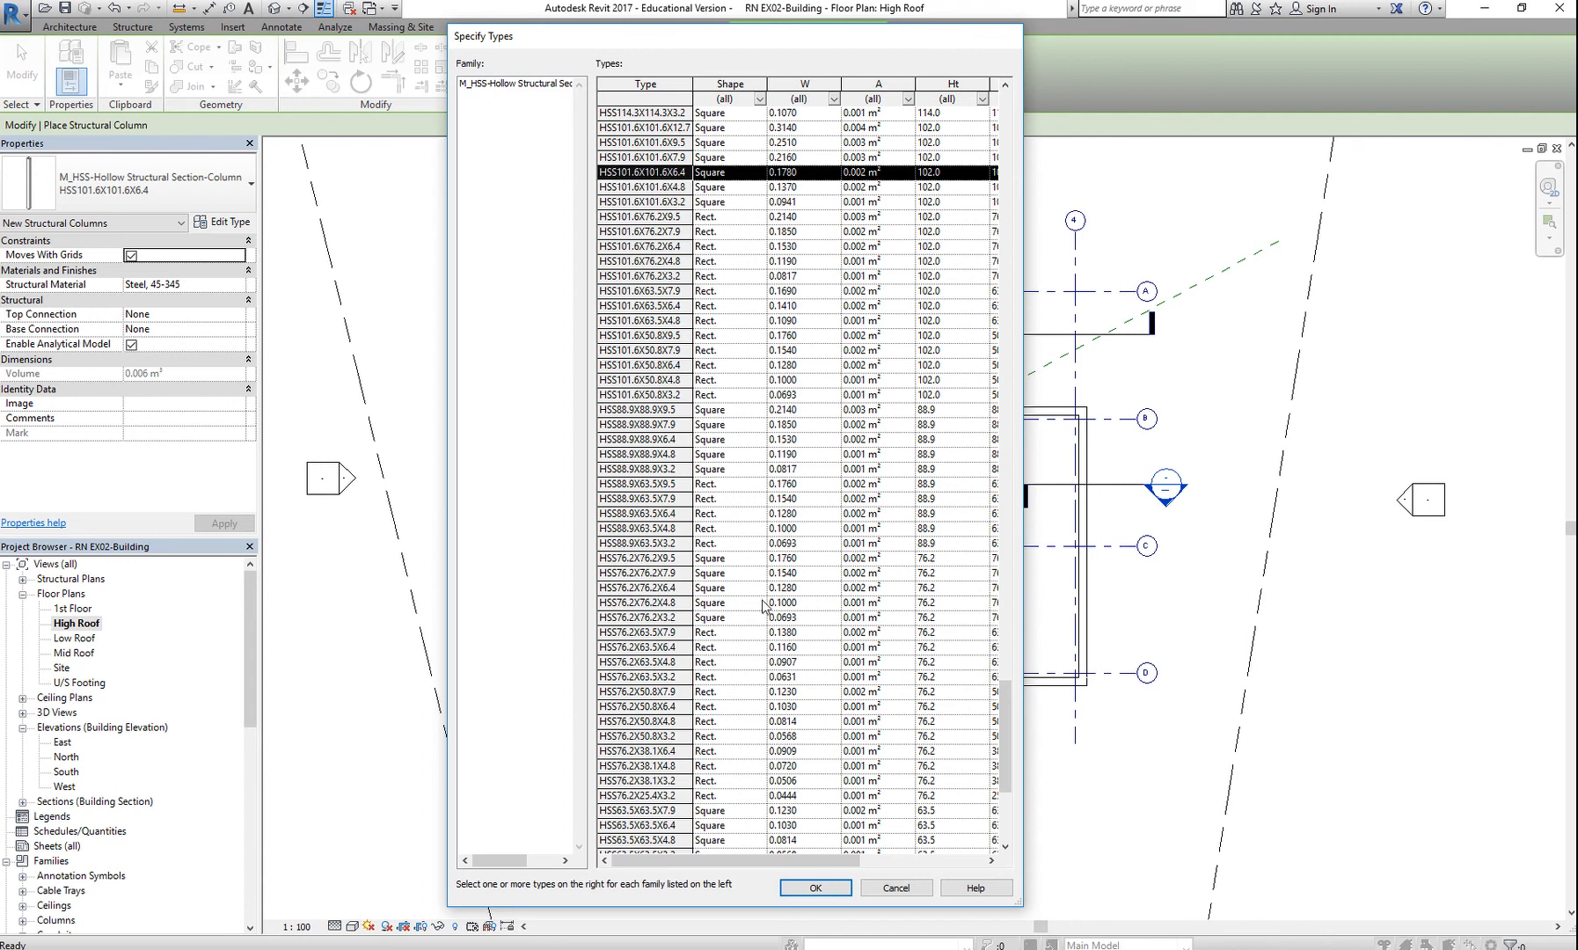
pyautogui.scroll(2, 762, 614)
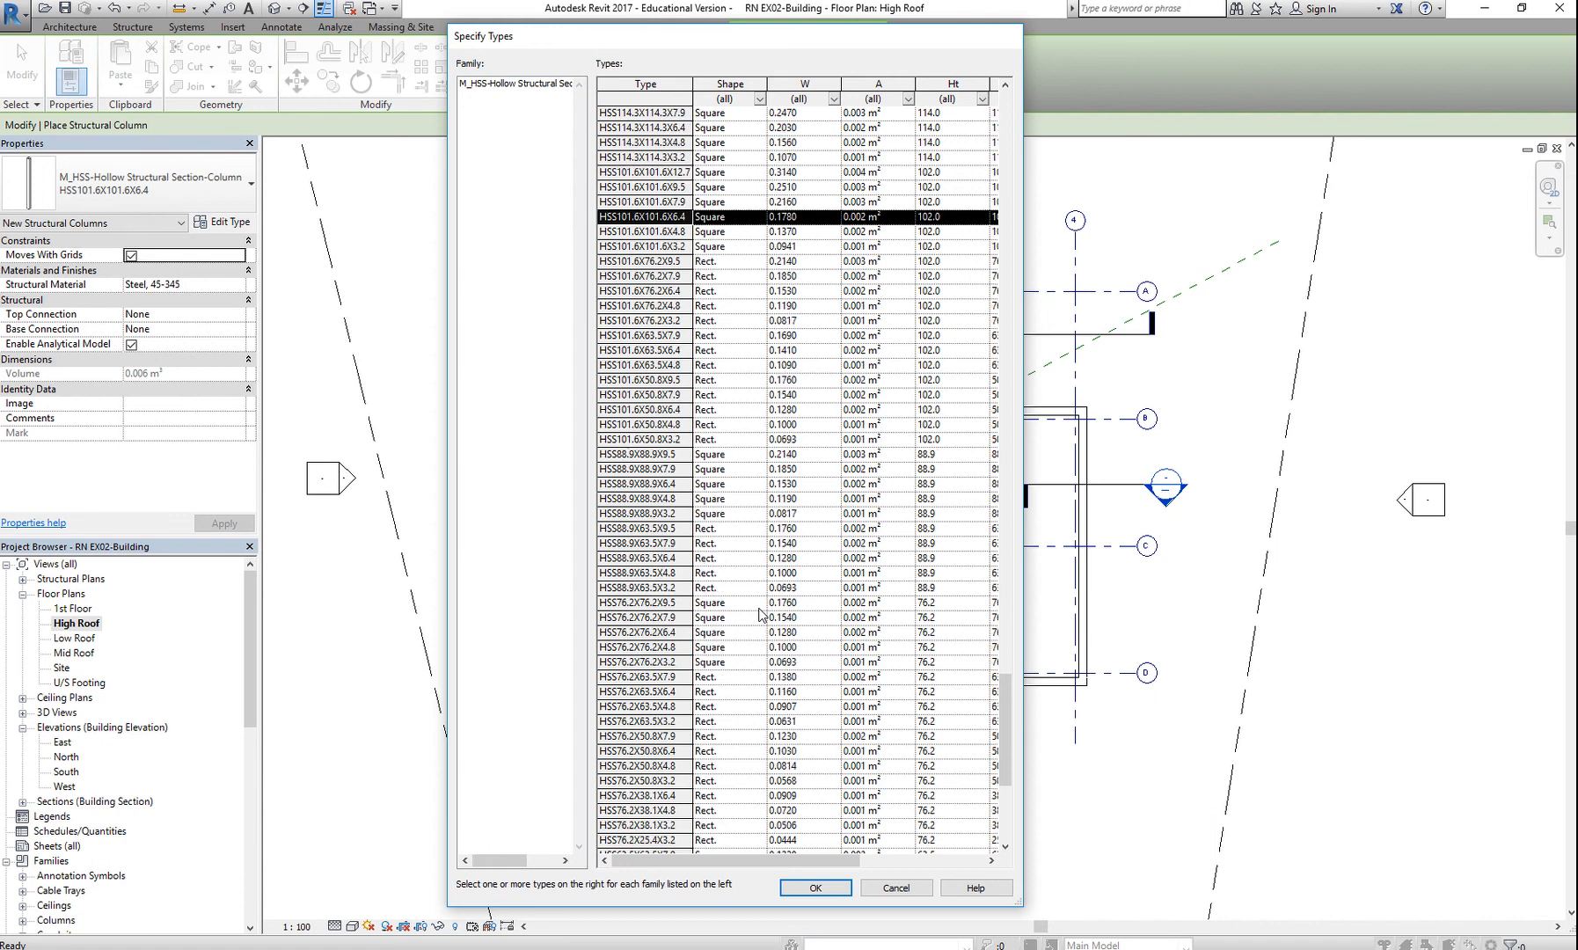
pyautogui.click(831, 890)
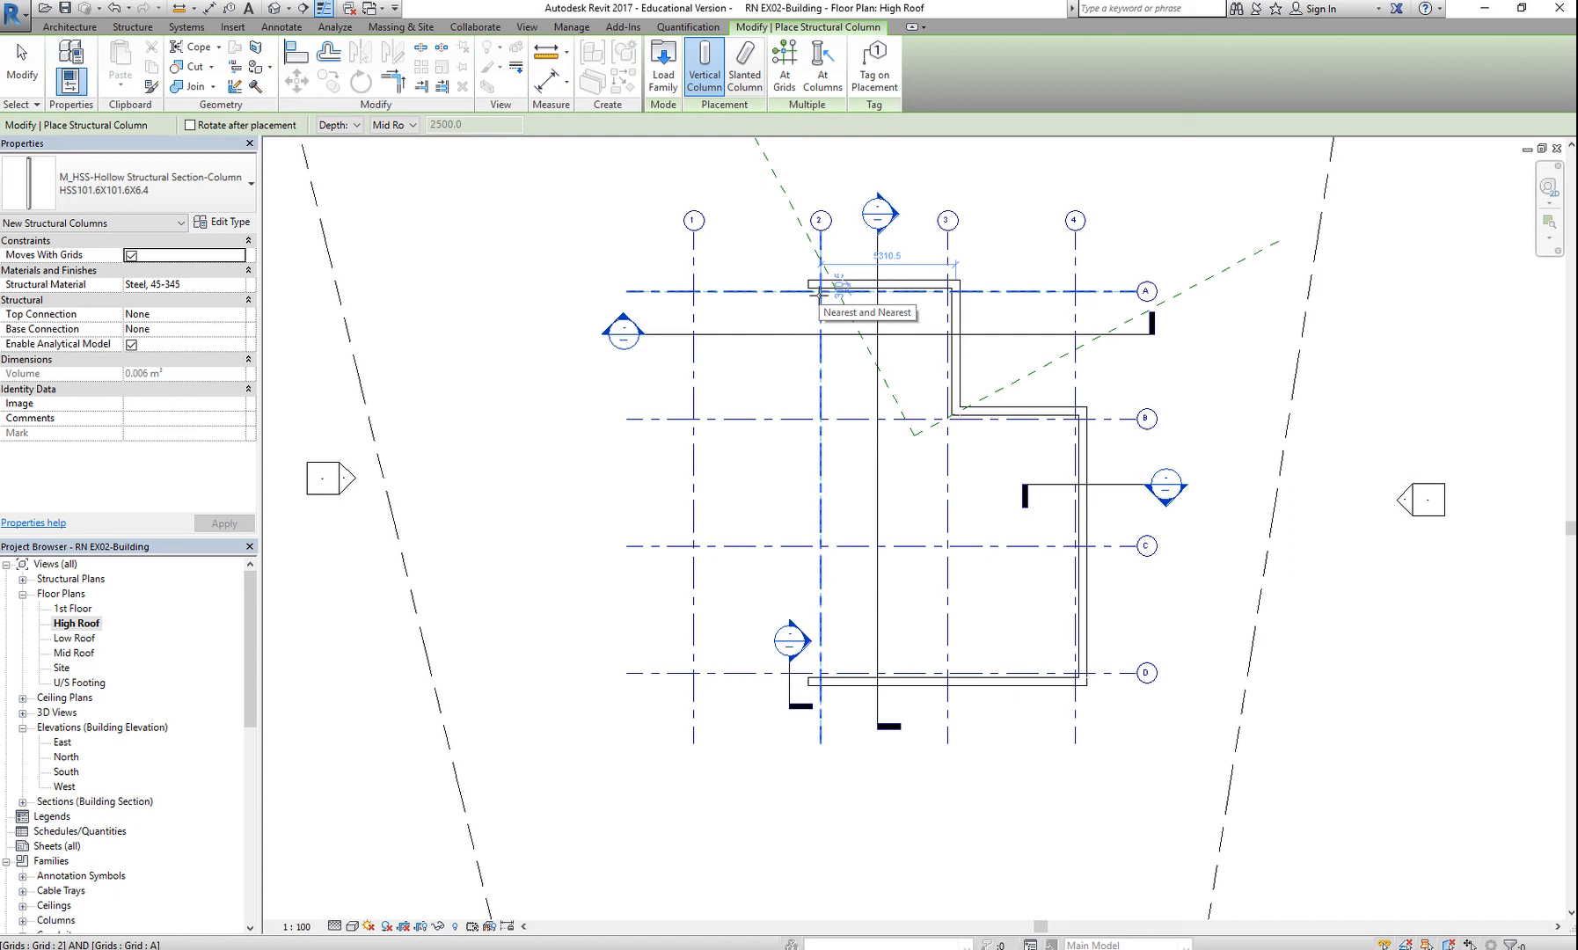
pyautogui.click(791, 70)
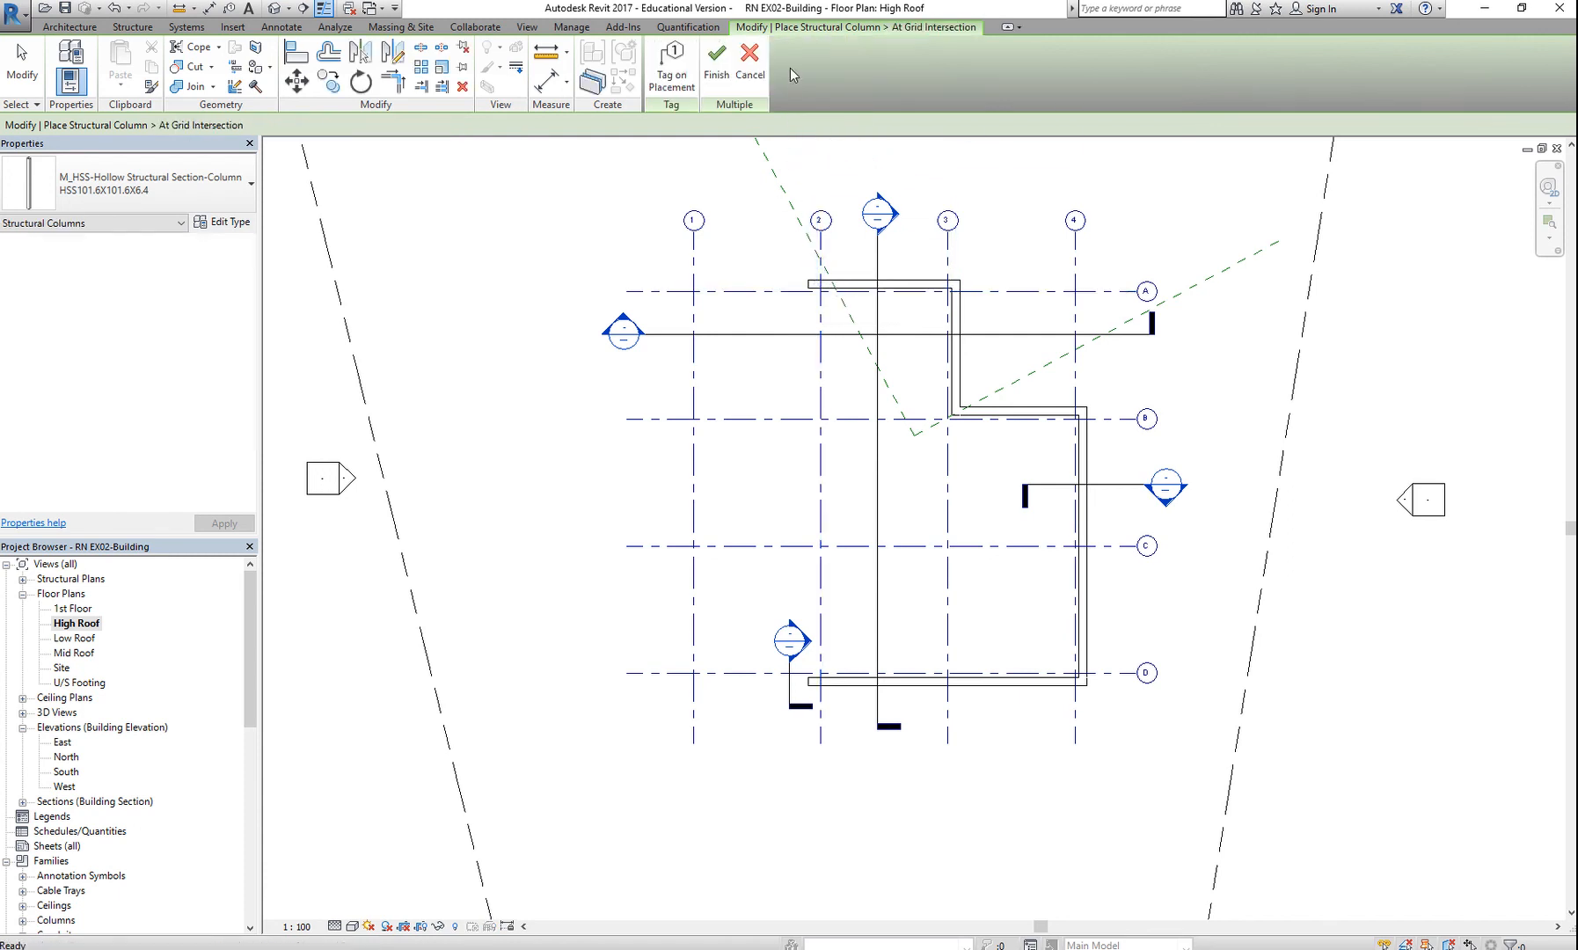
pyautogui.moveTo(1117, 247); pyautogui.dragTo(916, 728)
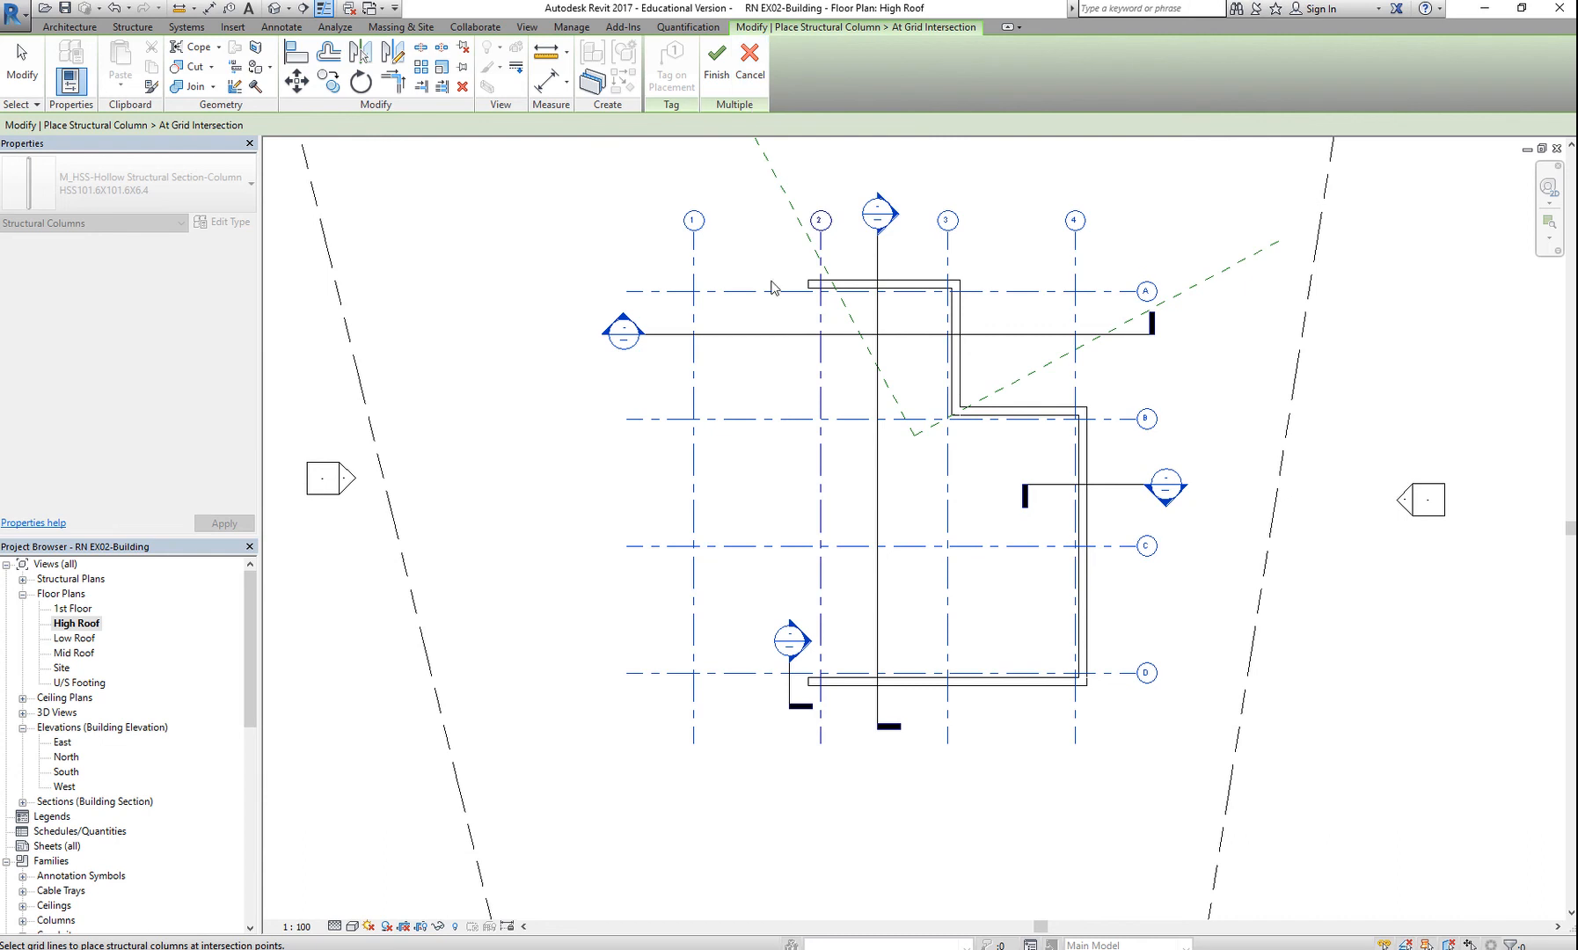
pyautogui.click(750, 63)
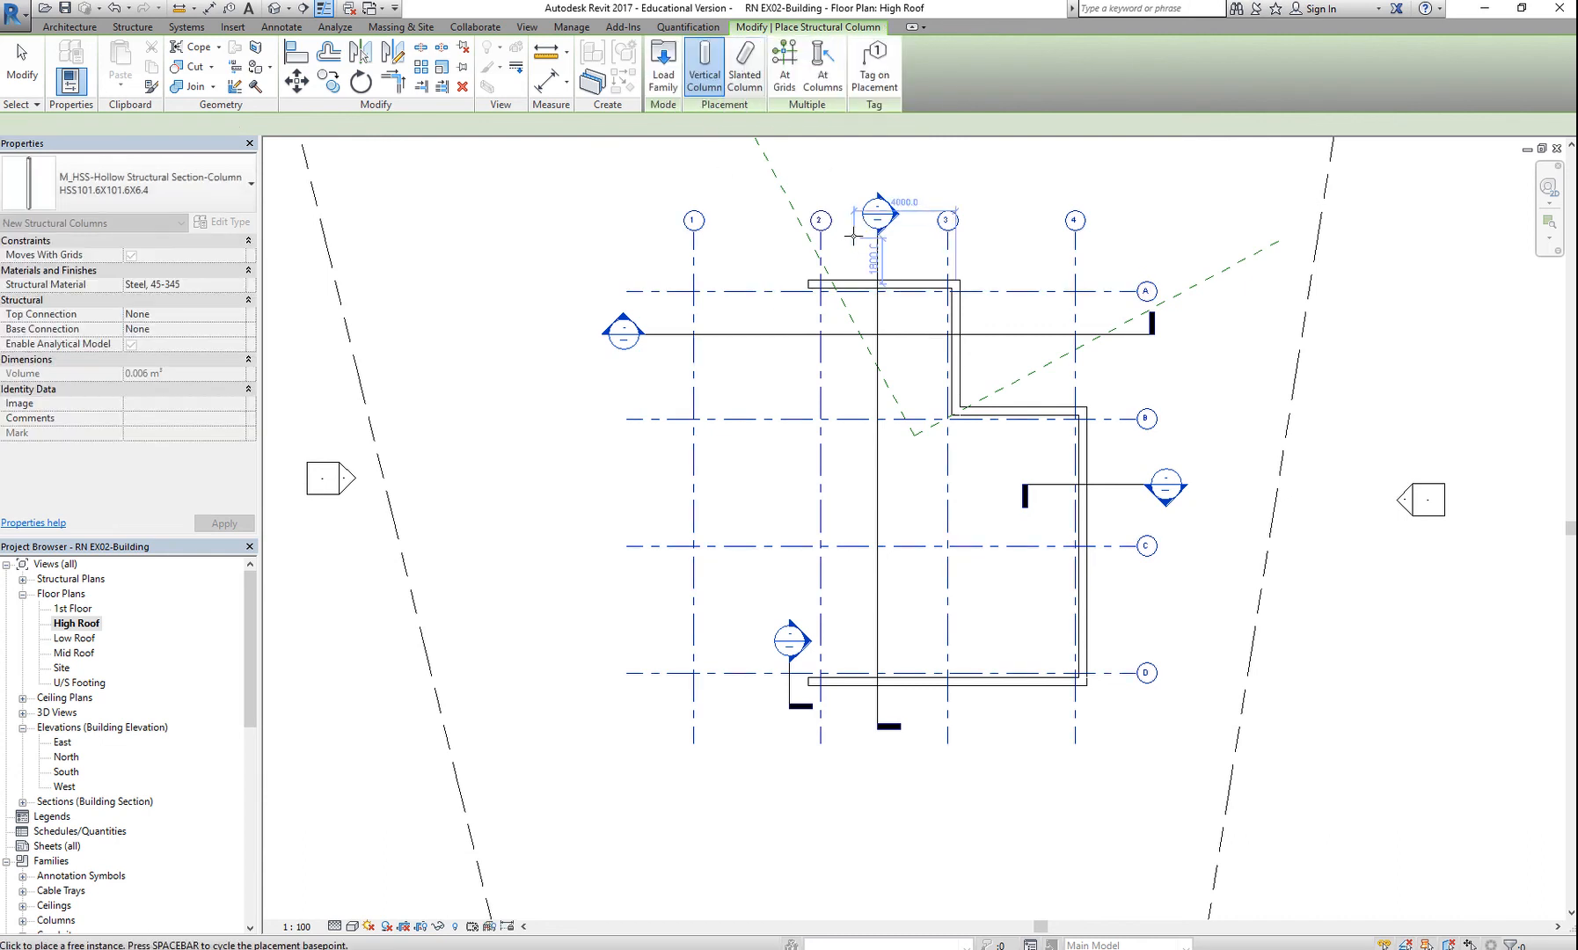
# - Open the 3D view, leave column placement and select the column at grid intersection C-3 to inspect its level constraints
pyautogui.click(274, 11)
pyautogui.scroll(3, 1130, 538)
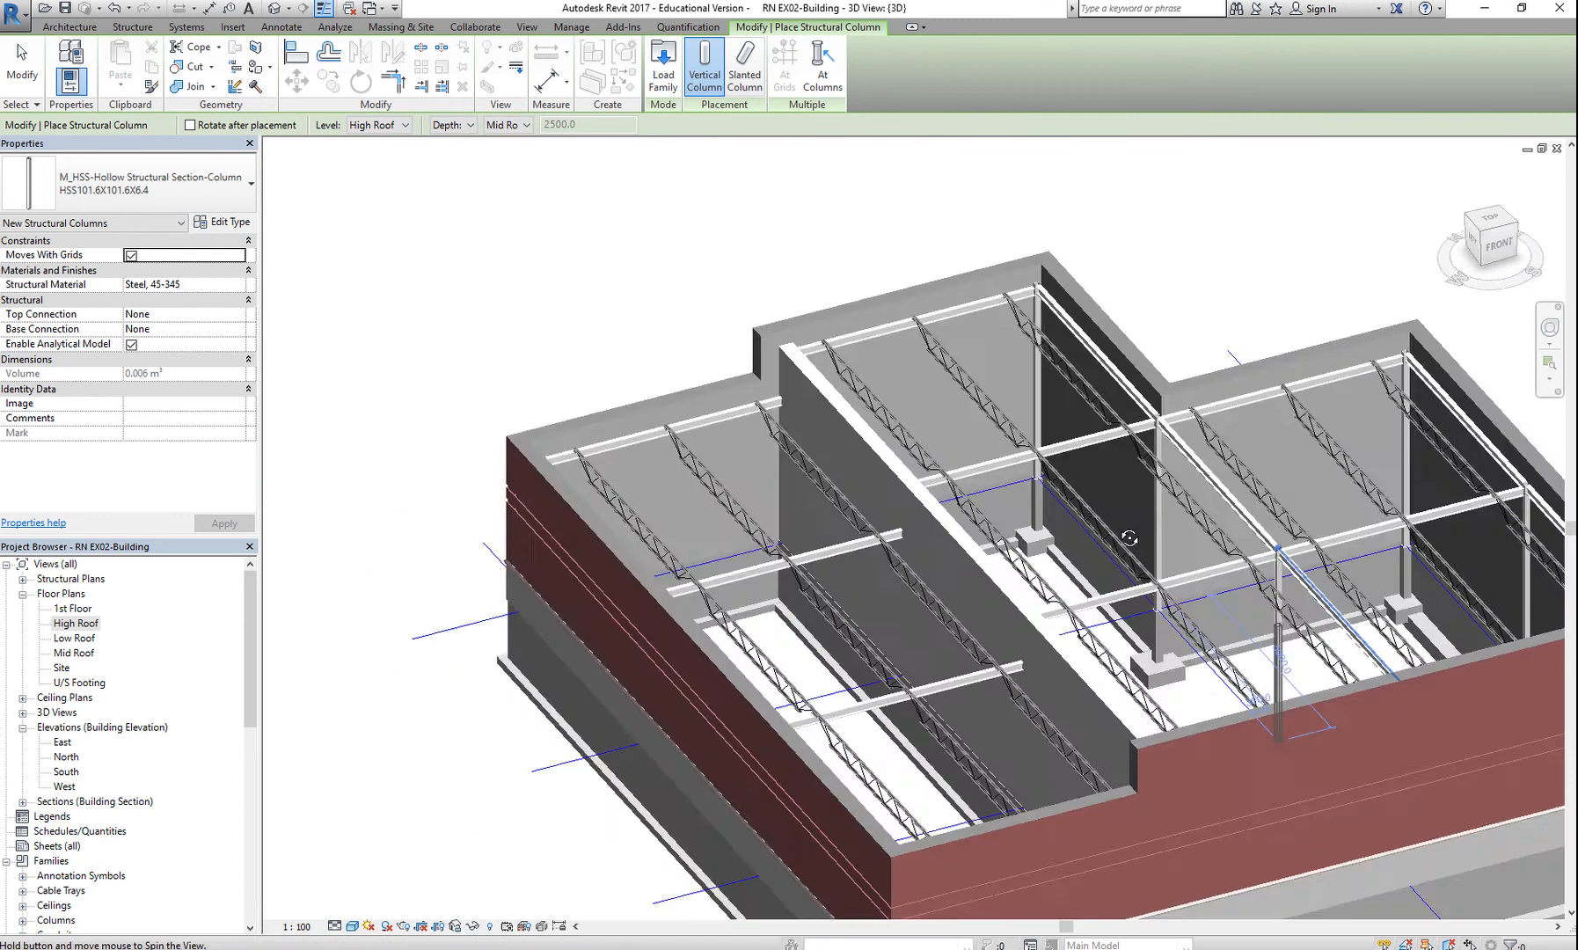
pyautogui.keyDown('shift'); pyautogui.moveTo(1130, 538); pyautogui.dragTo(1020, 325, button='middle'); pyautogui.keyUp('shift')
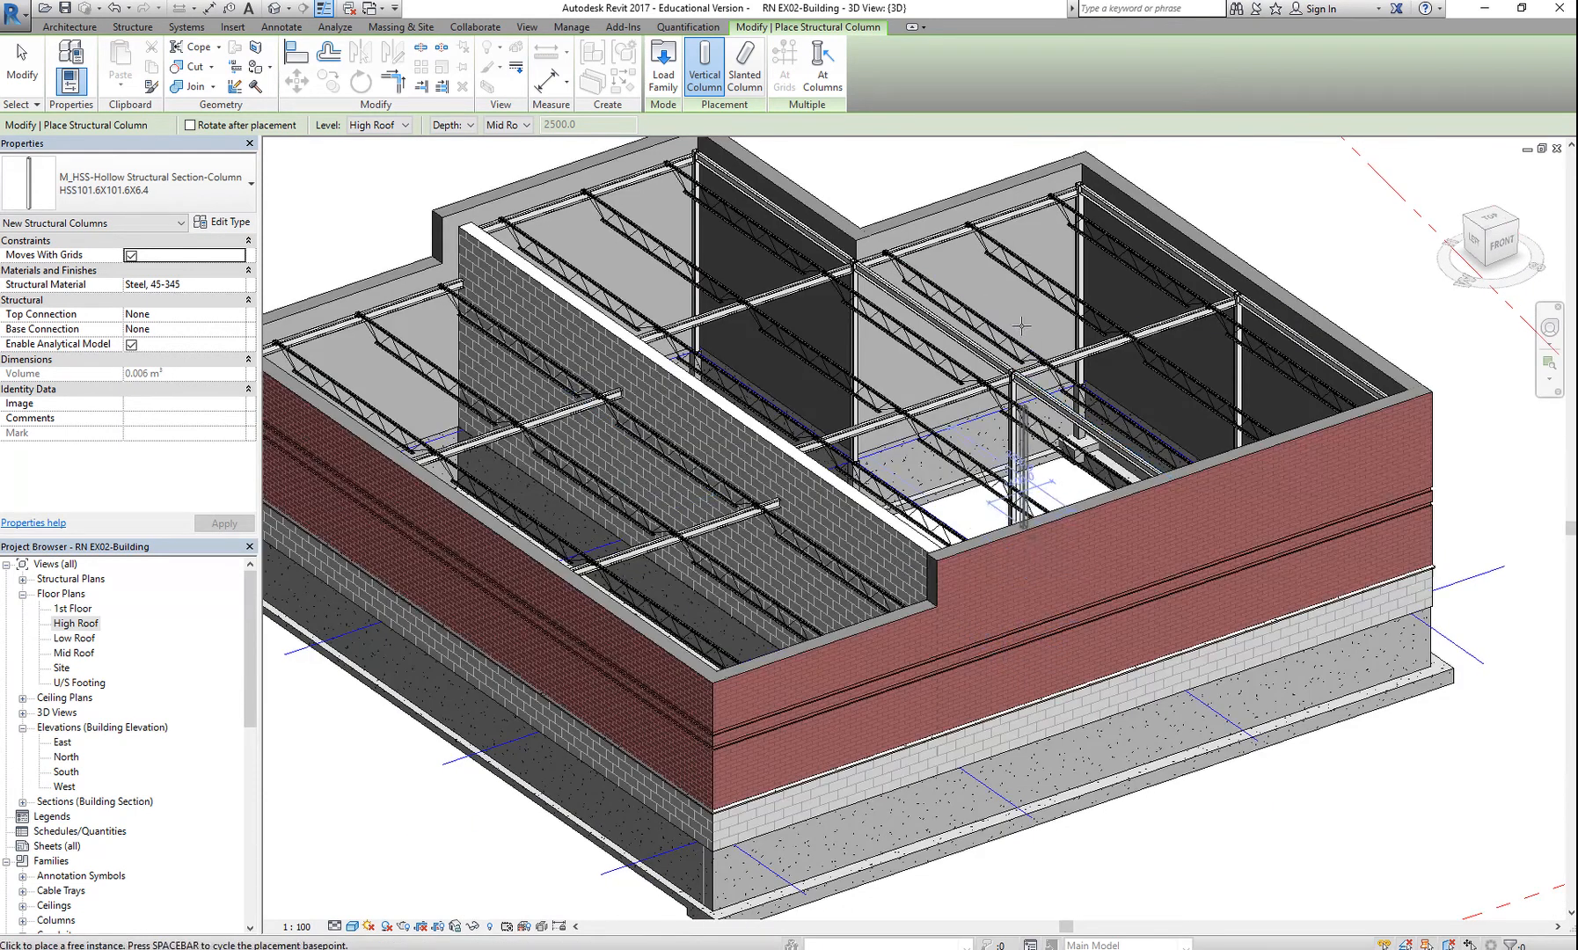
pyautogui.click(22, 66)
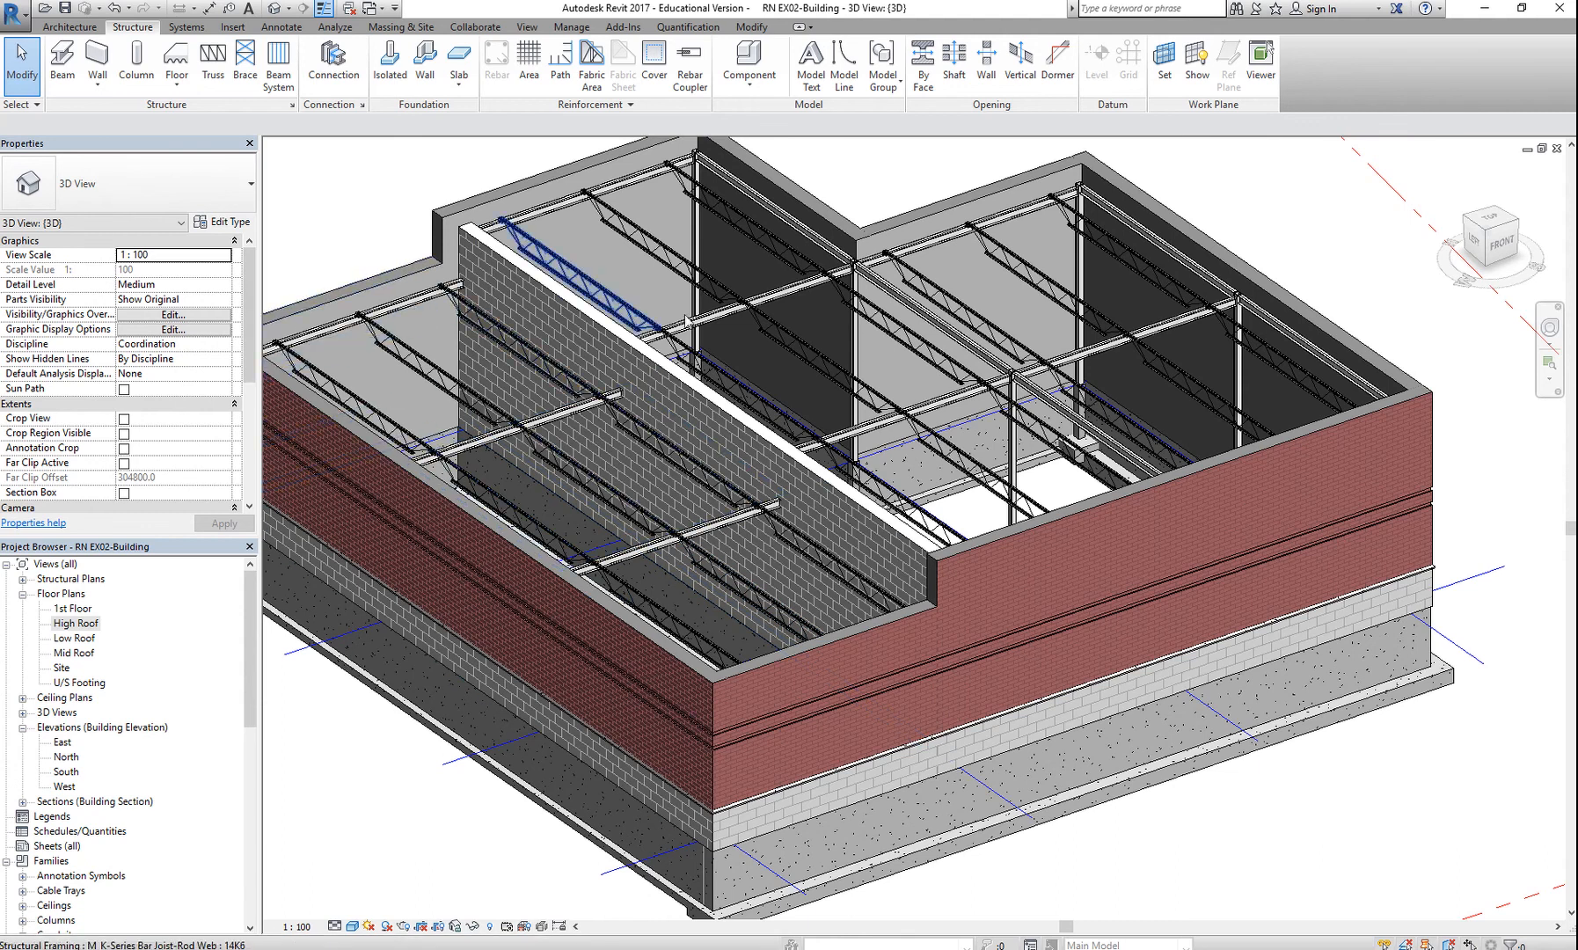
pyautogui.click(1012, 444)
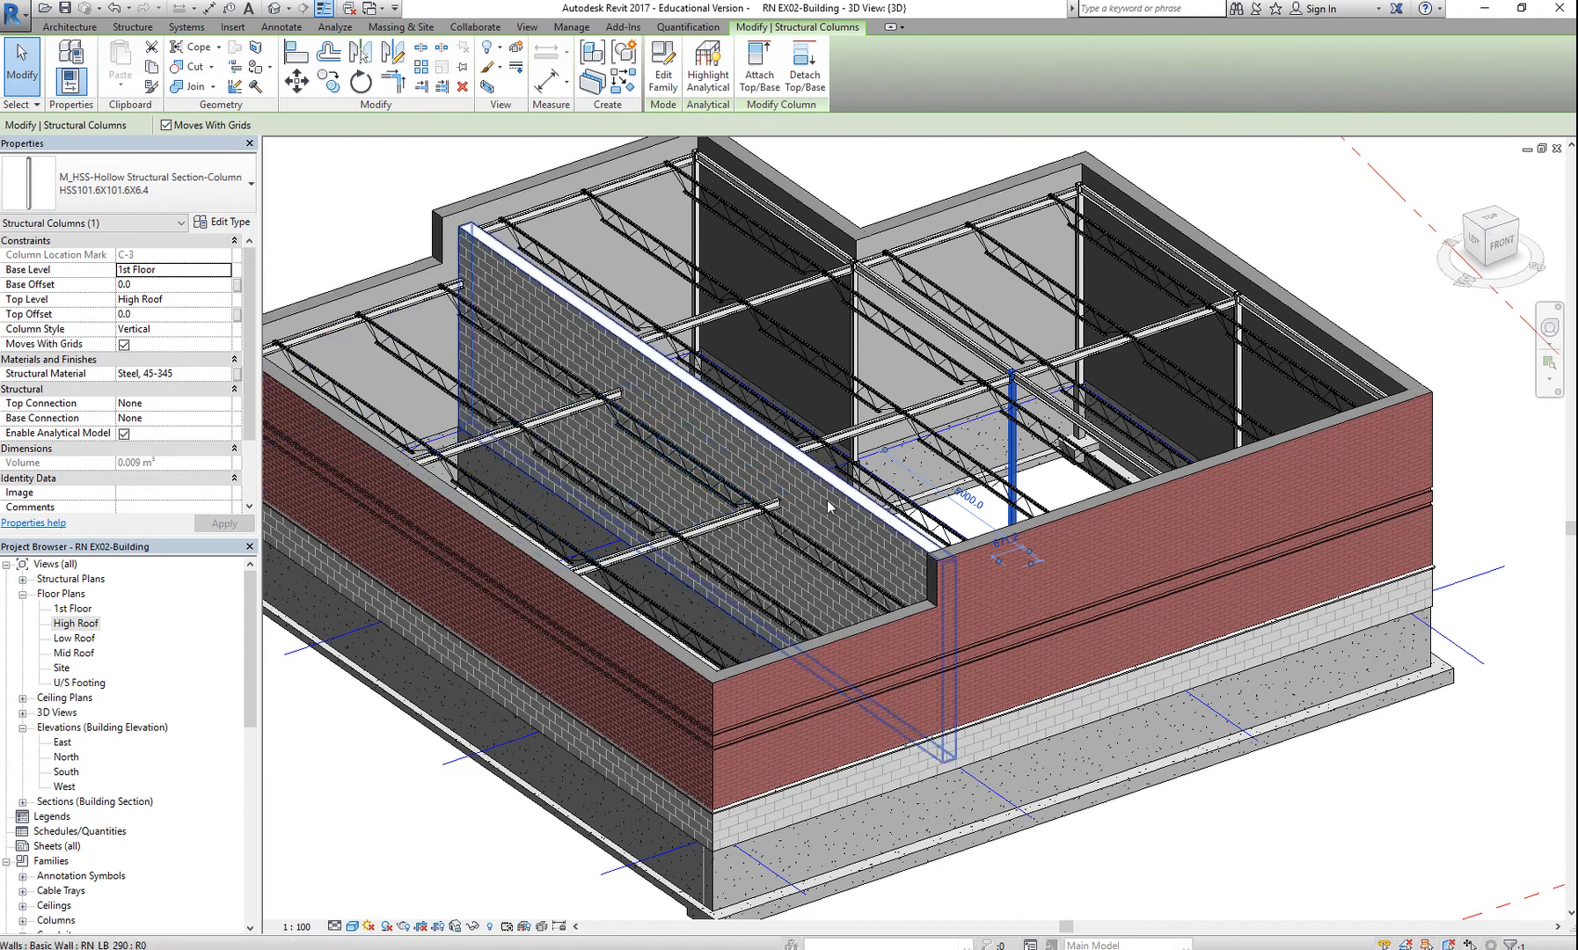
# - Select the four structural columns along grid 1 together in the 3D view, and clear the selection
pyautogui.keyDown('shift'); pyautogui.moveTo(730, 515); pyautogui.dragTo(546, 422, button='middle'); pyautogui.keyUp('shift')
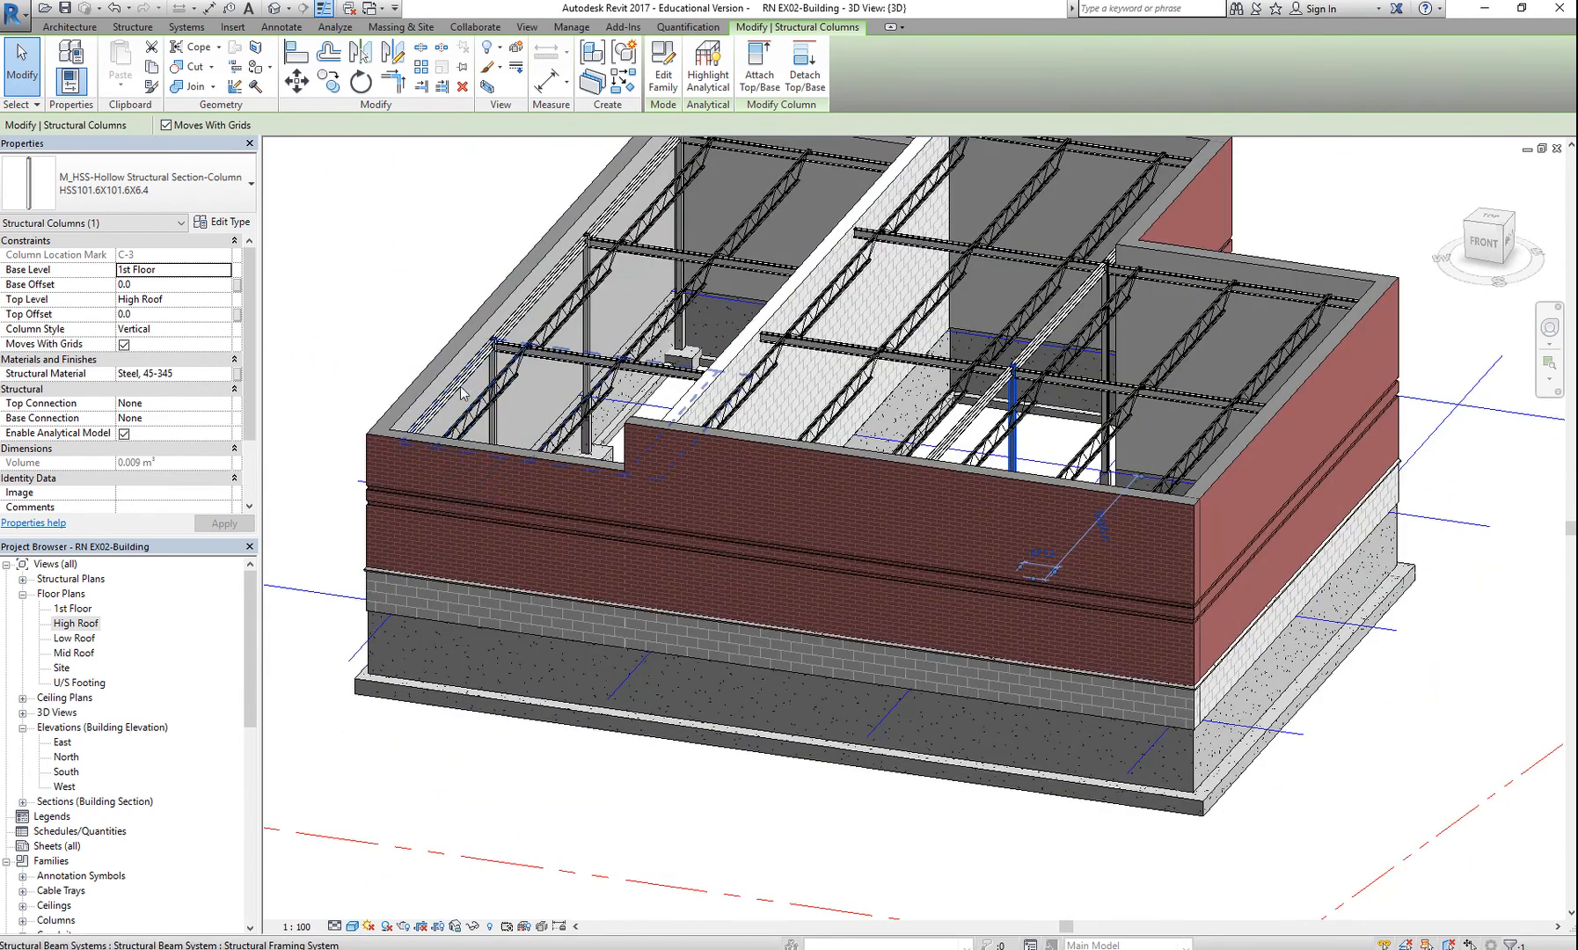
pyautogui.click(495, 374)
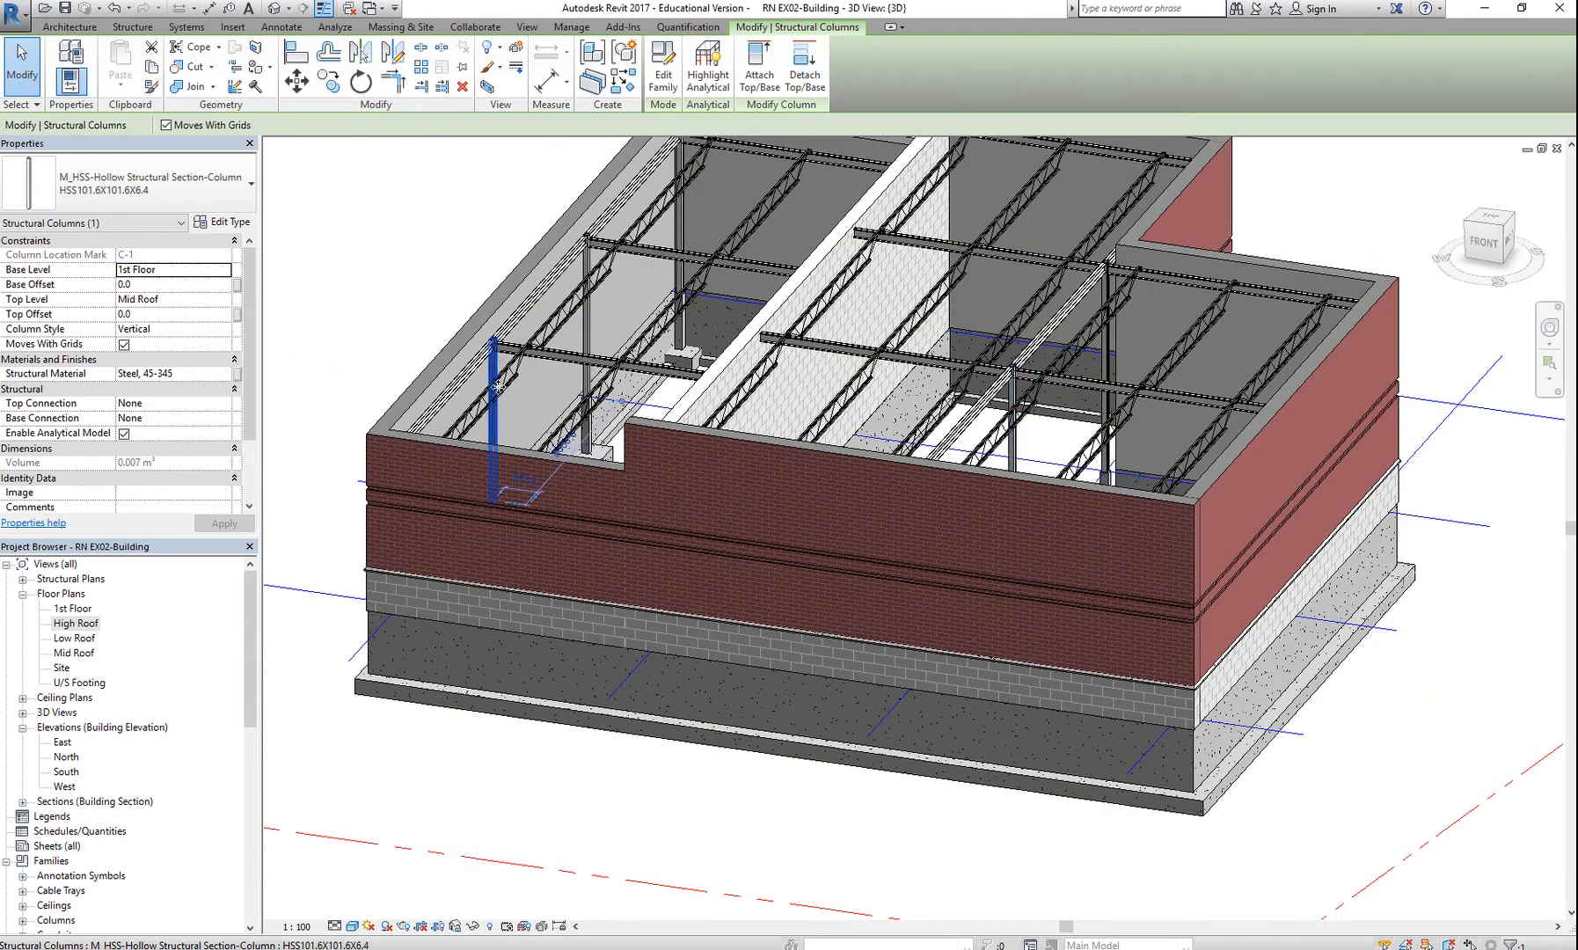
pyautogui.keyDown('ctrl'); pyautogui.click(587, 267); pyautogui.keyUp('ctrl')
pyautogui.moveTo(695, 216); pyautogui.dragTo(718, 338, button='middle')
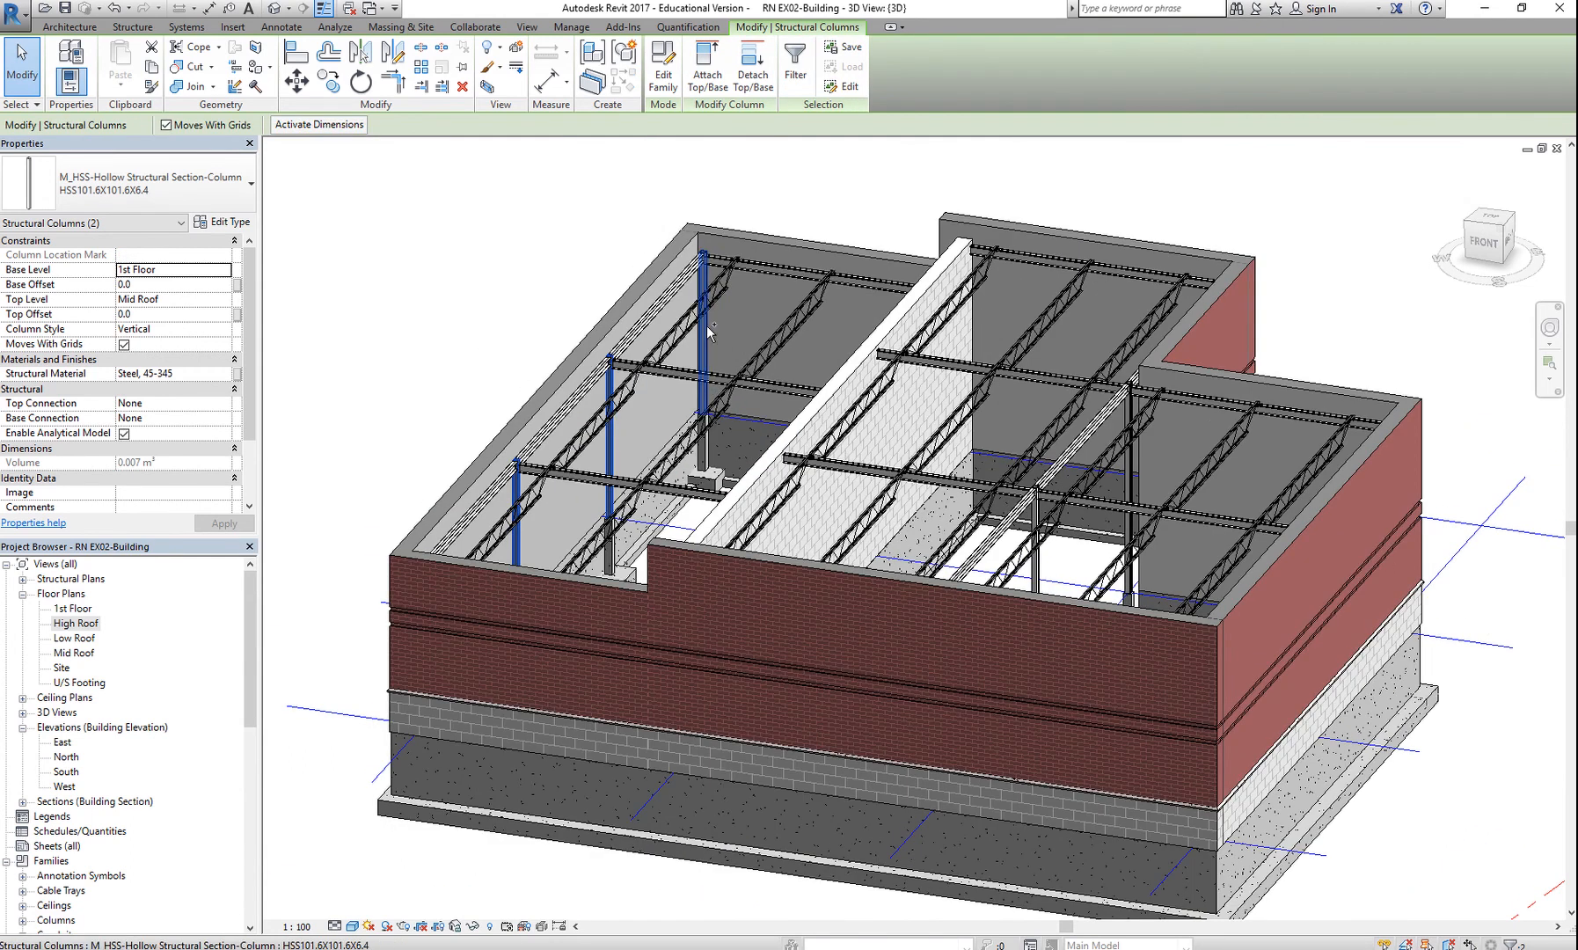
pyautogui.keyDown('ctrl'); pyautogui.click(707, 325); pyautogui.keyUp('ctrl')
pyautogui.keyDown('shift'); pyautogui.moveTo(808, 415); pyautogui.dragTo(1003, 528, button='middle'); pyautogui.keyUp('shift')
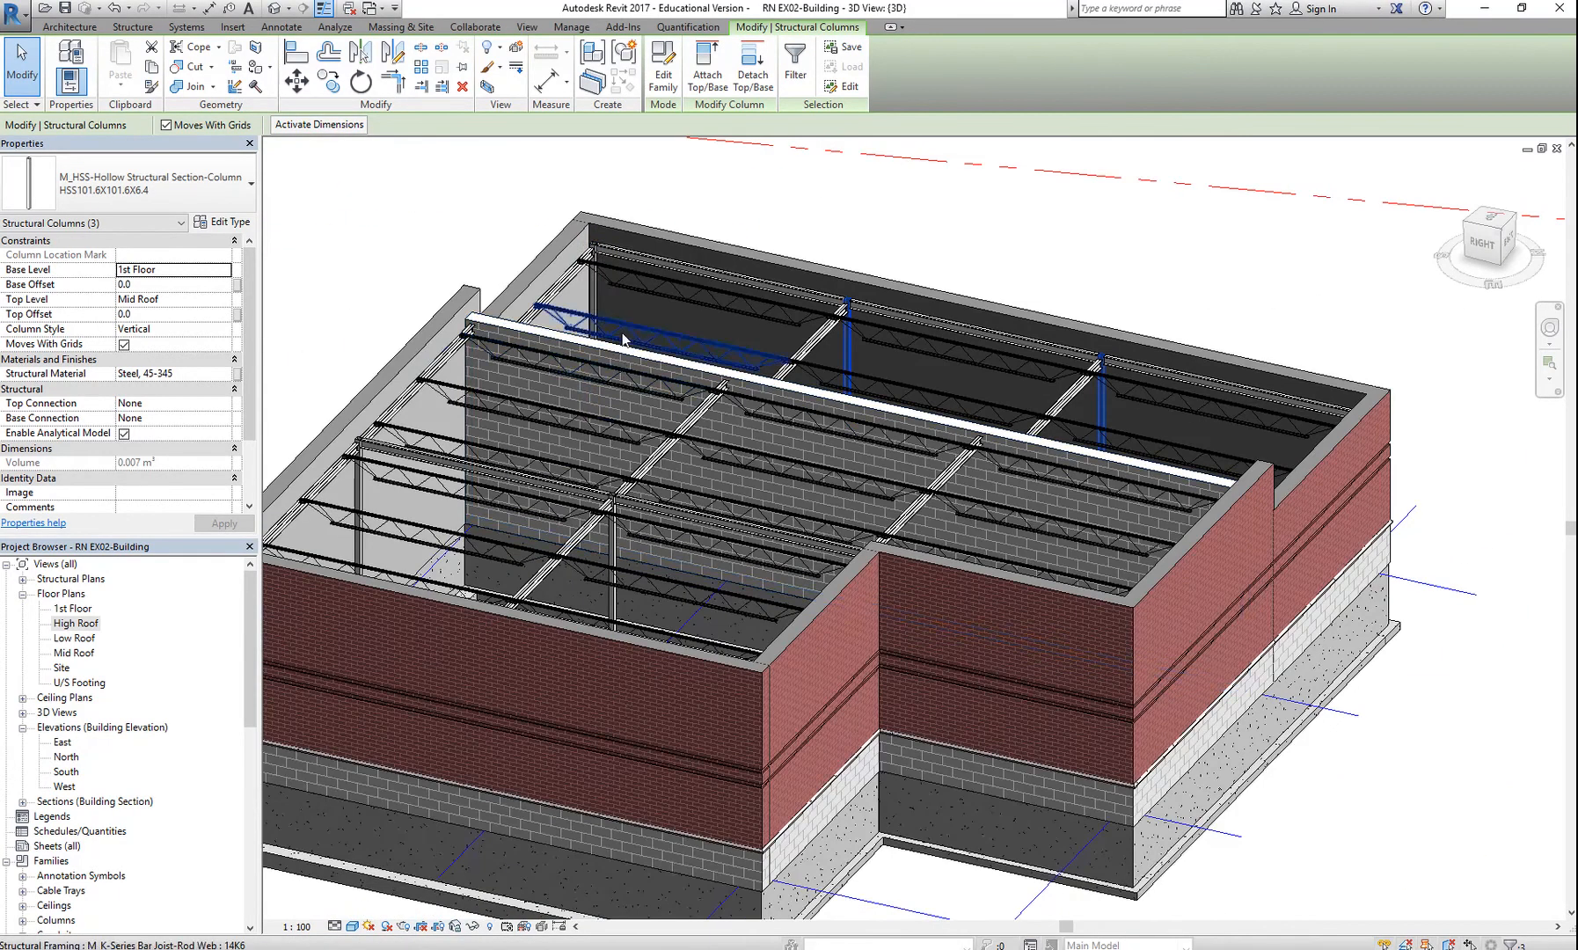
pyautogui.keyDown('ctrl'); pyautogui.click(596, 291); pyautogui.keyUp('ctrl')
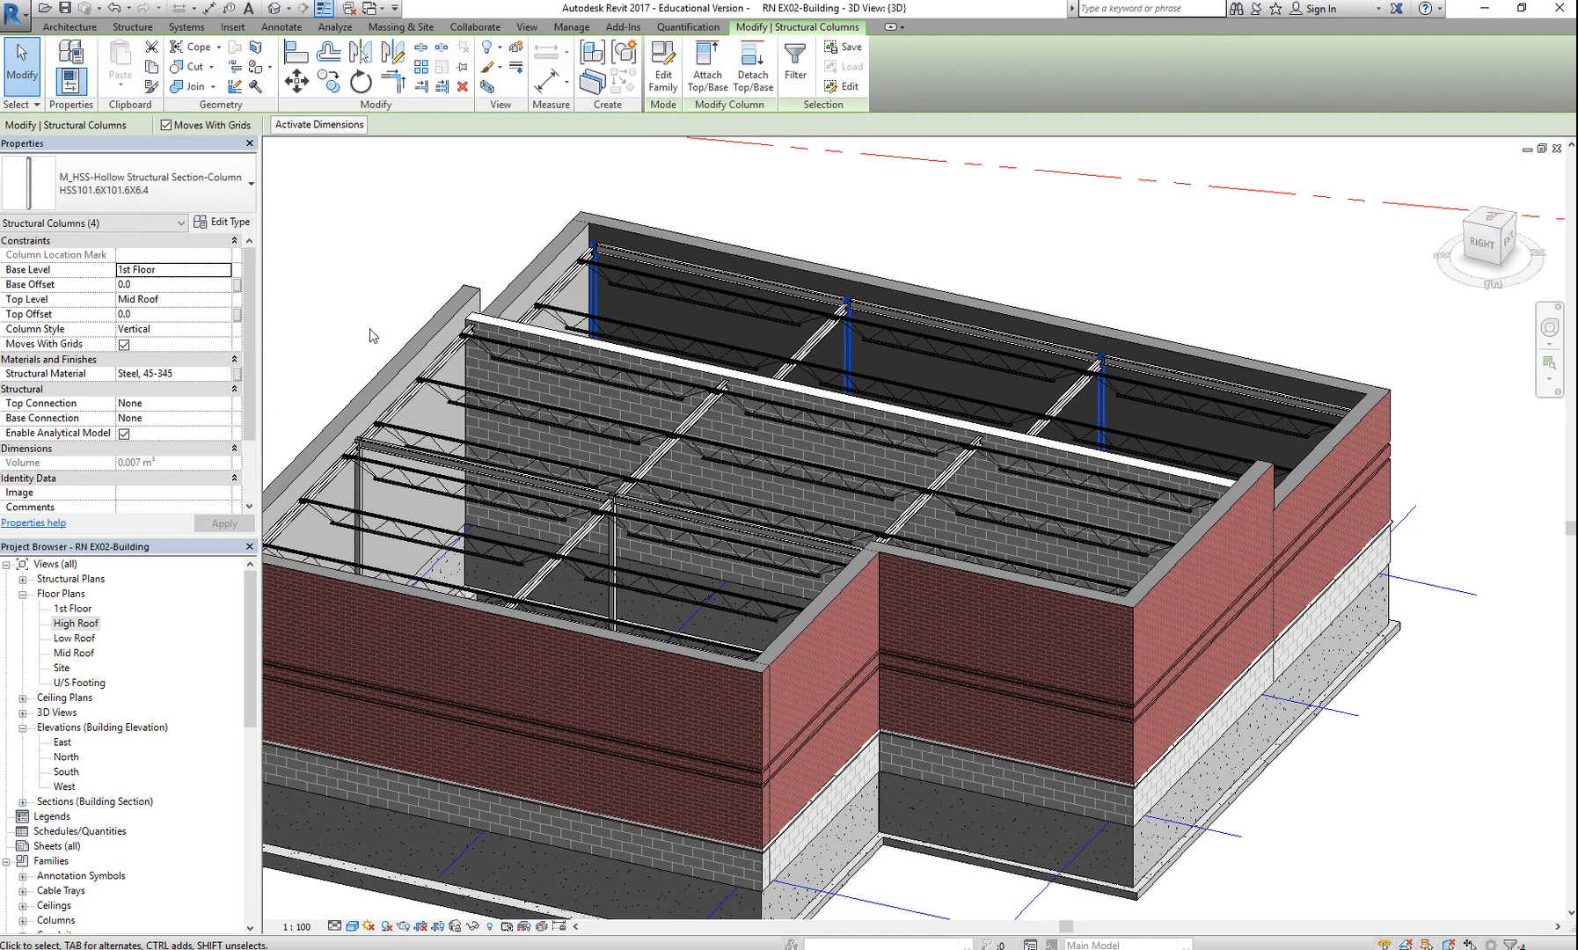
pyautogui.click(904, 198)
# - Select the four grid 1 structural columns again in the 3D view, starting with the one at D-1
pyautogui.click(599, 304)
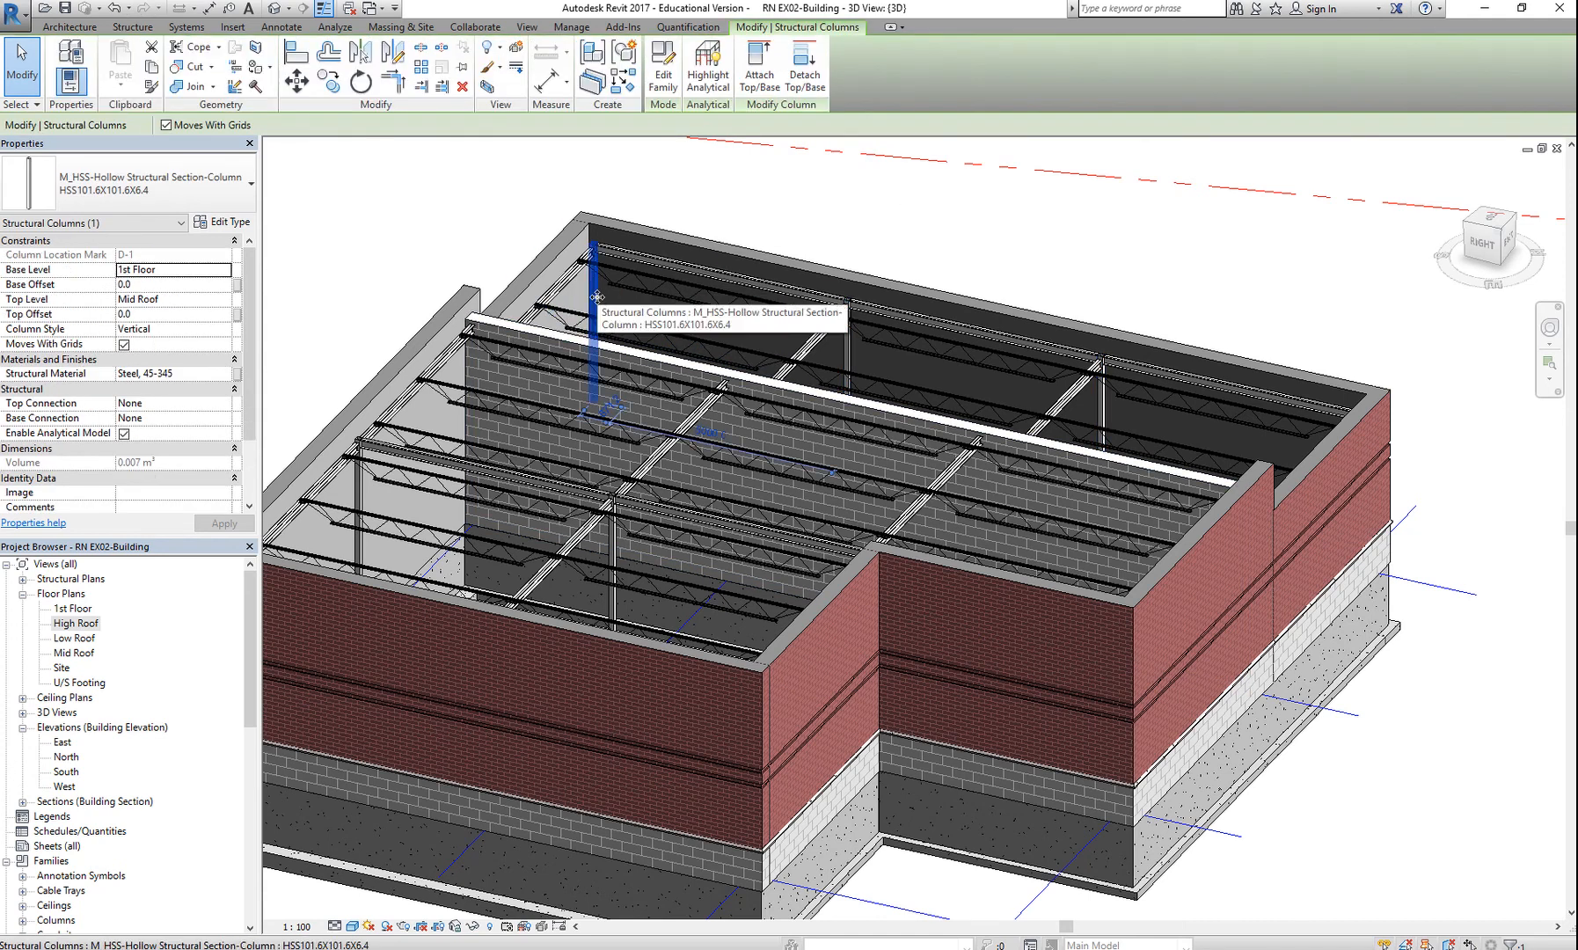
pyautogui.keyDown('ctrl'); pyautogui.click(852, 348); pyautogui.keyUp('ctrl')
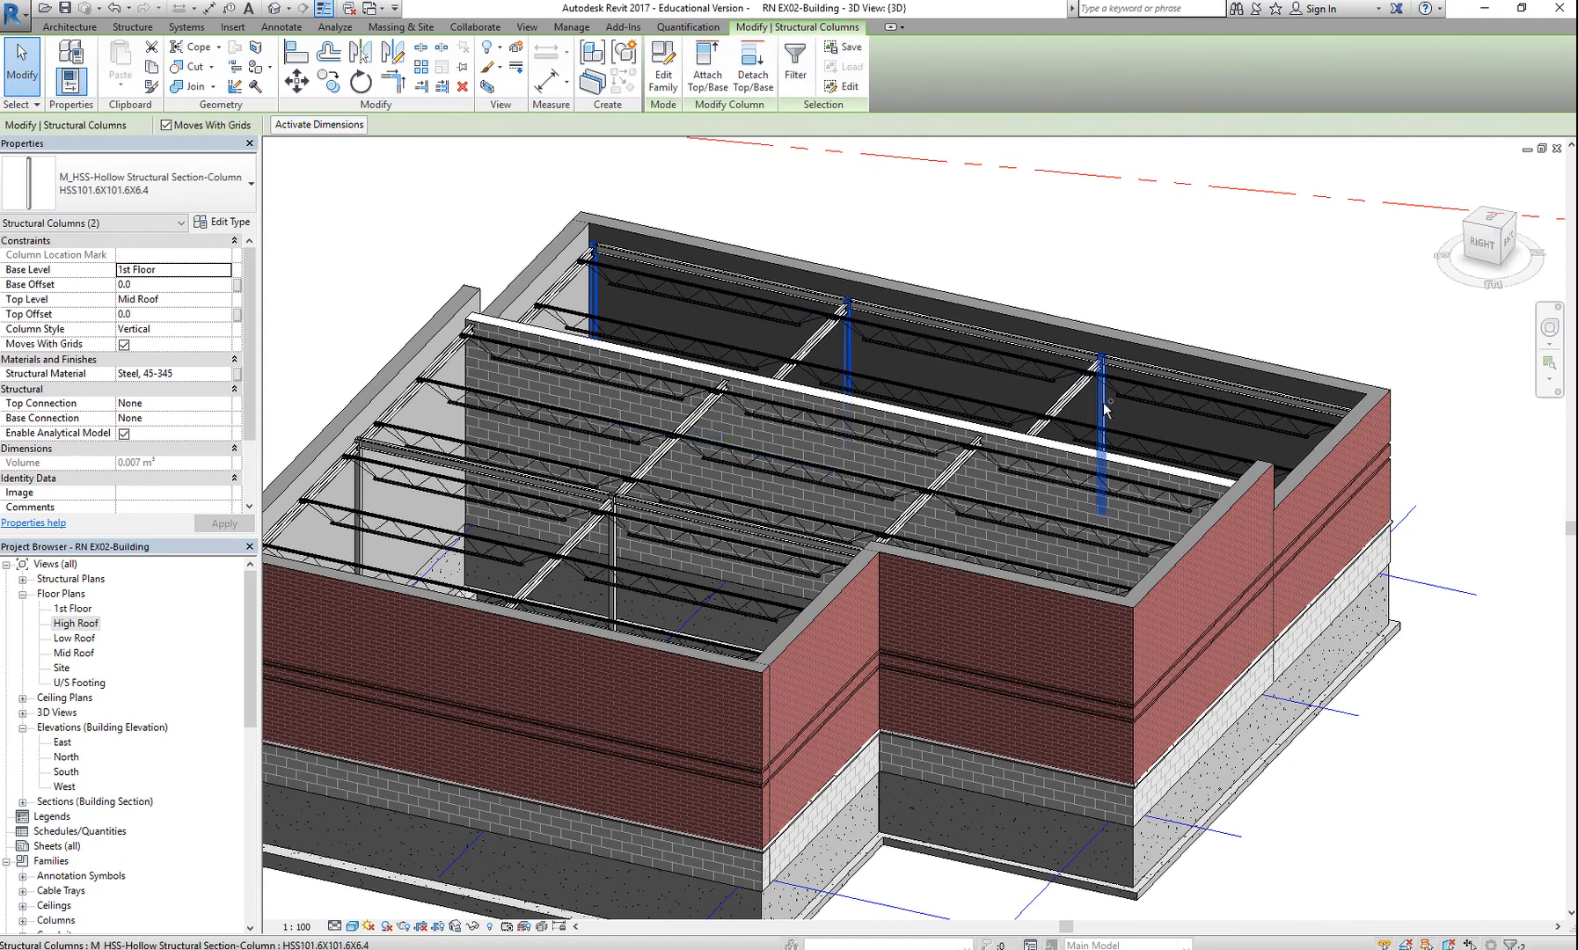
pyautogui.keyDown('ctrl'); pyautogui.click(1102, 403); pyautogui.keyUp('ctrl')
pyautogui.keyDown('shift'); pyautogui.moveTo(1059, 547); pyautogui.dragTo(1170, 326, button='middle'); pyautogui.keyUp('shift')
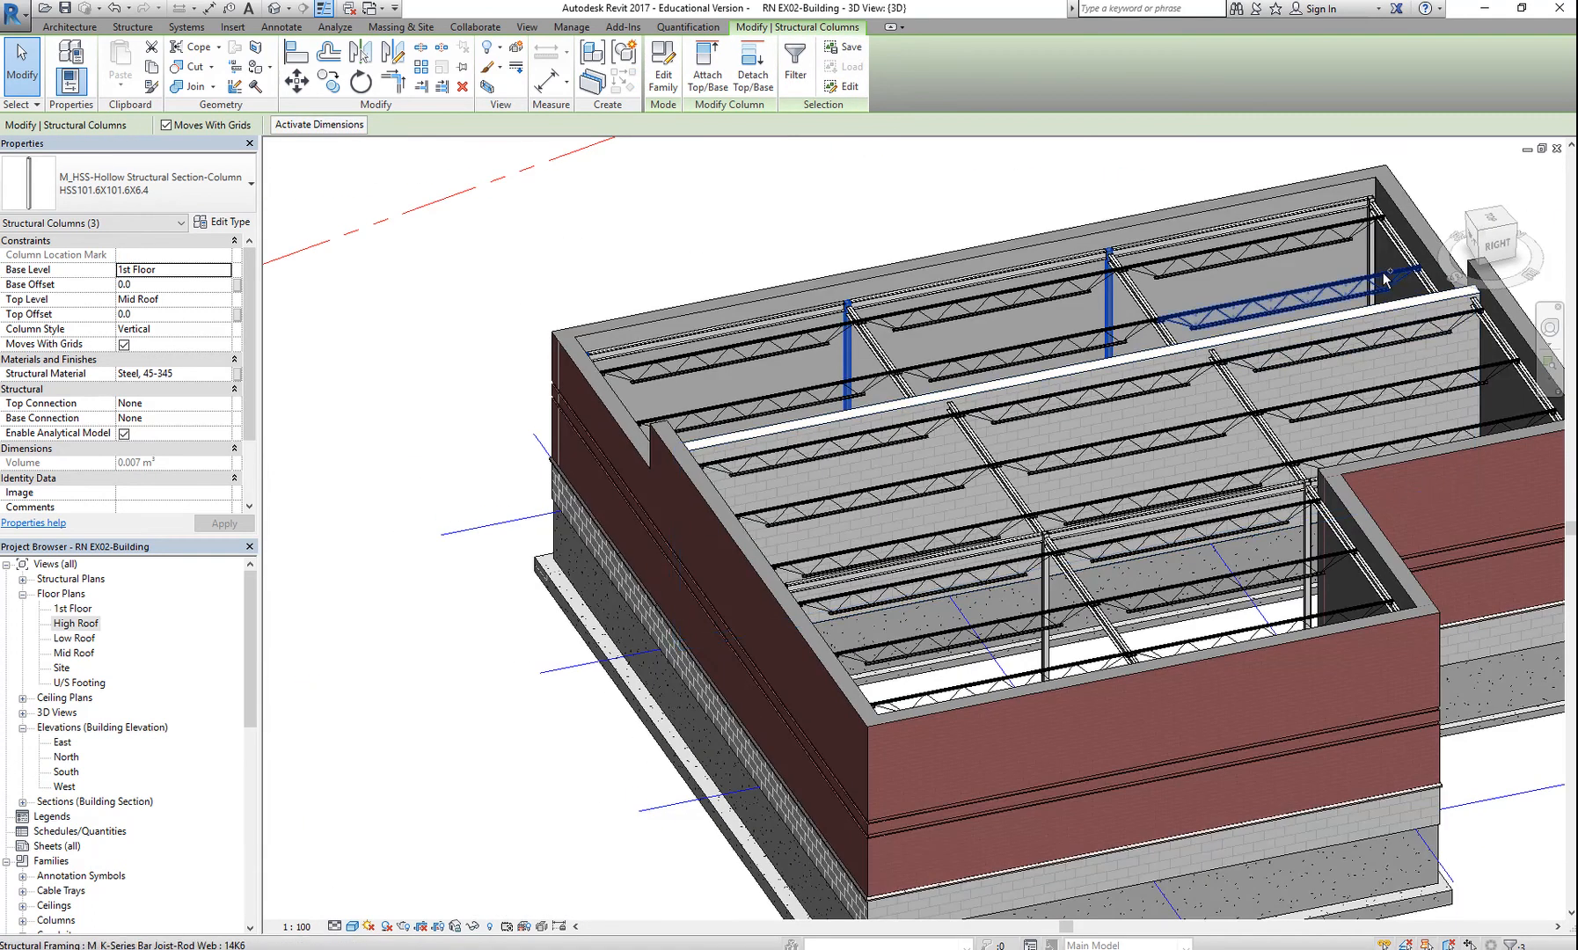
pyautogui.keyDown('ctrl'); pyautogui.click(1371, 257); pyautogui.keyUp('ctrl')
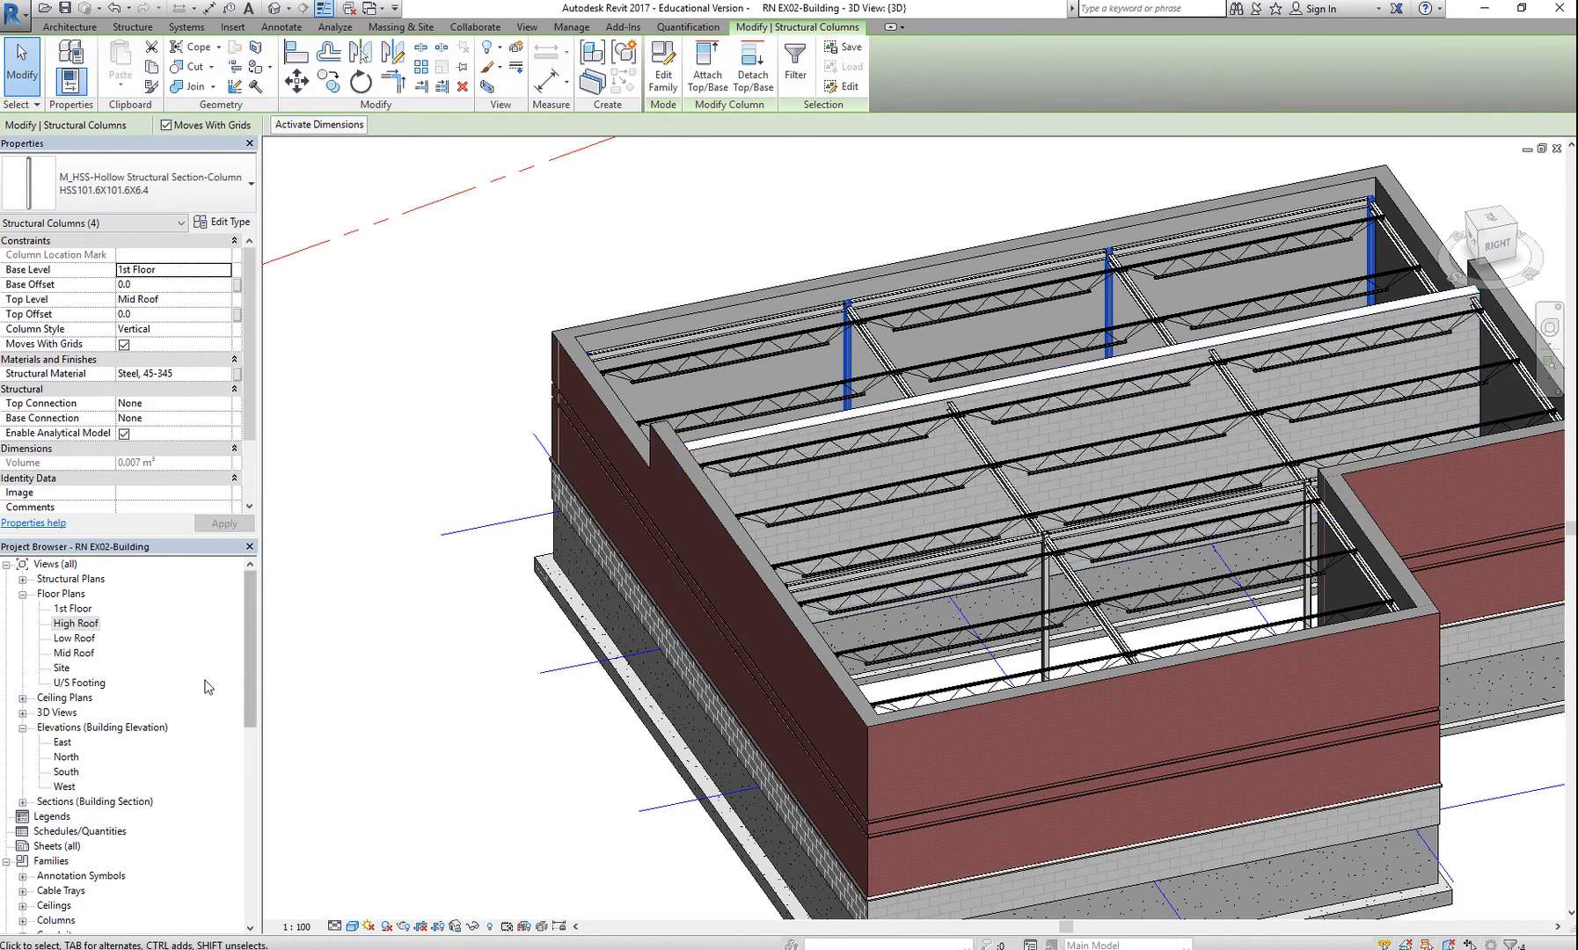
# - In the 1st Floor plan, window-select the elements along grid 1 and filter out Walls to keep only Structural Columns
pyautogui.doubleClick(80, 609)
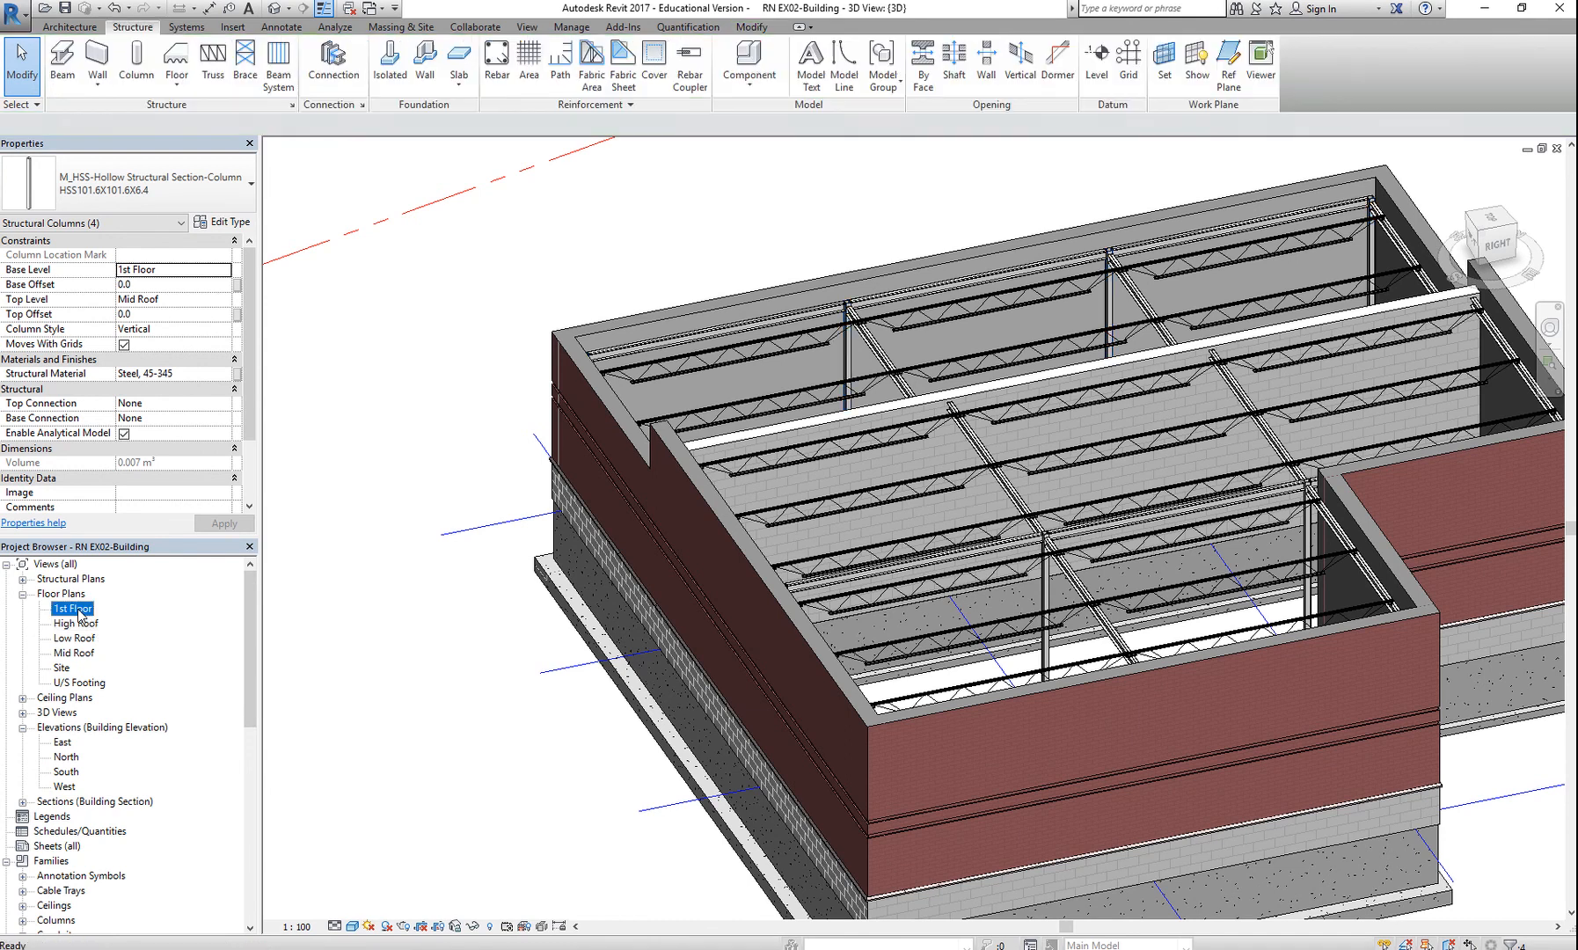
pyautogui.scroll(-3, 736, 686)
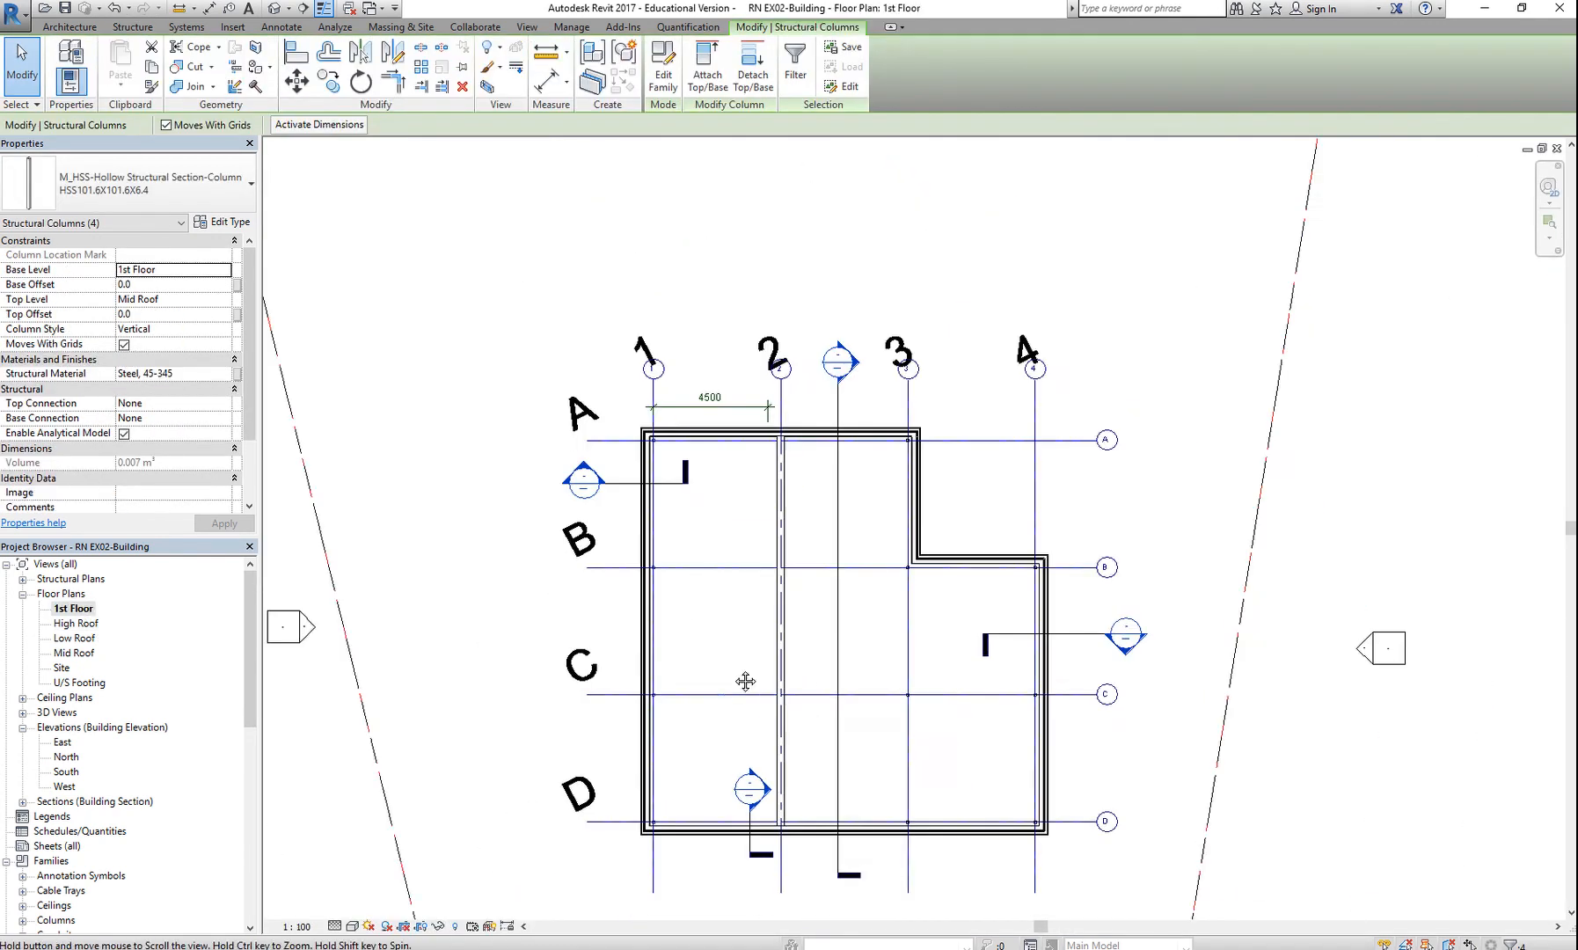
pyautogui.moveTo(556, 241); pyautogui.dragTo(648, 713)
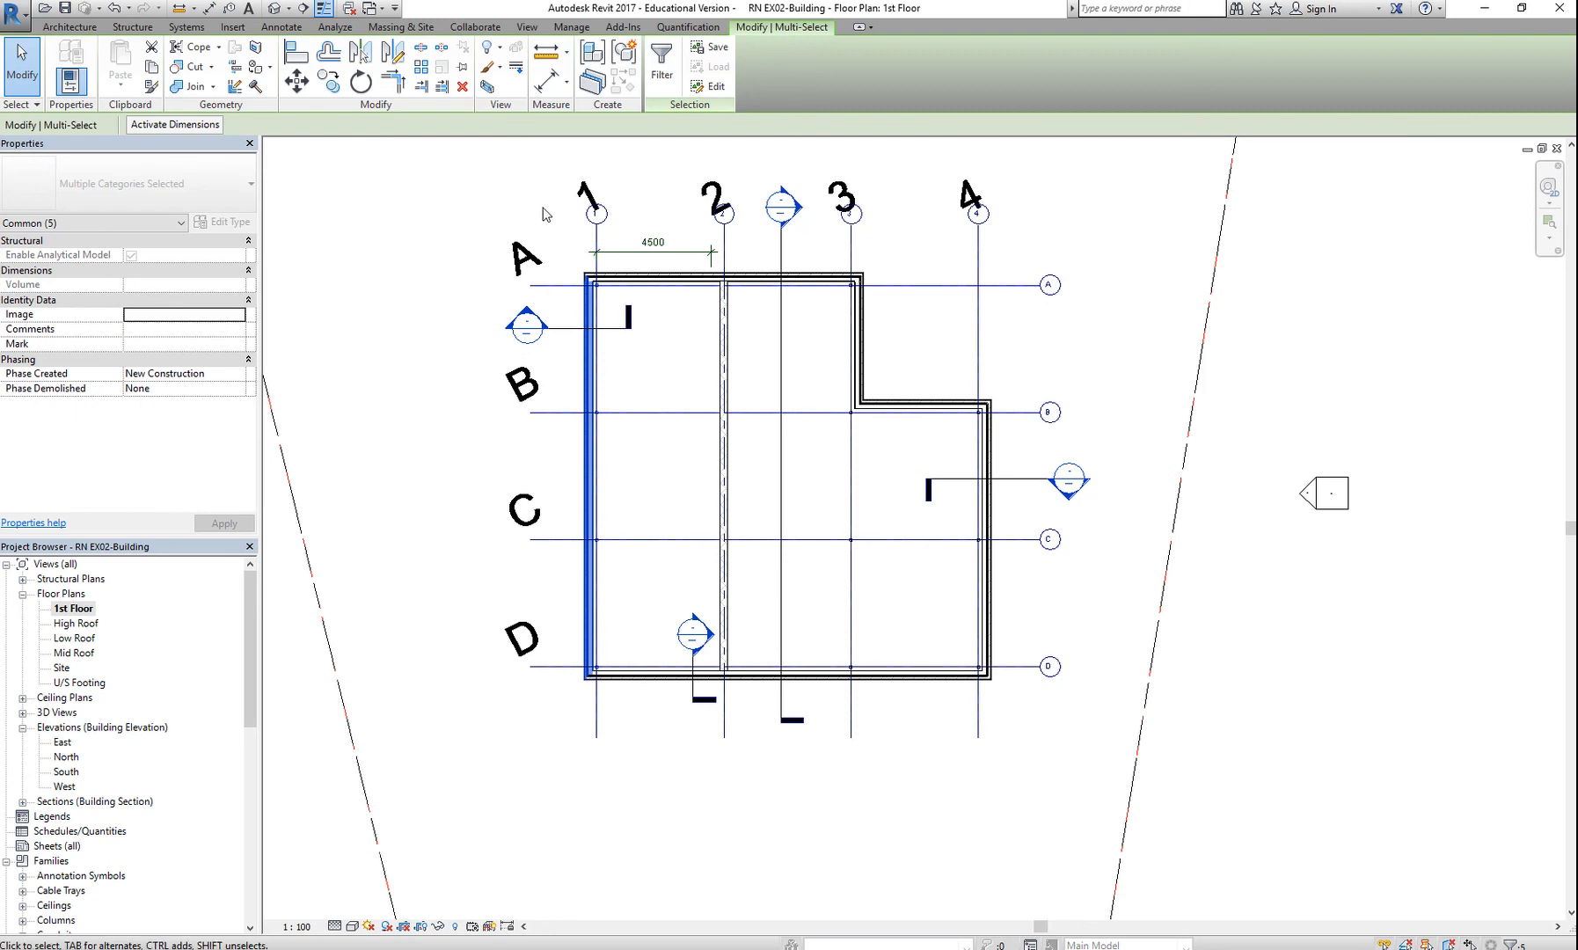
pyautogui.moveTo(545, 212); pyautogui.dragTo(653, 715)
pyautogui.click(662, 62)
pyautogui.click(1016, 525)
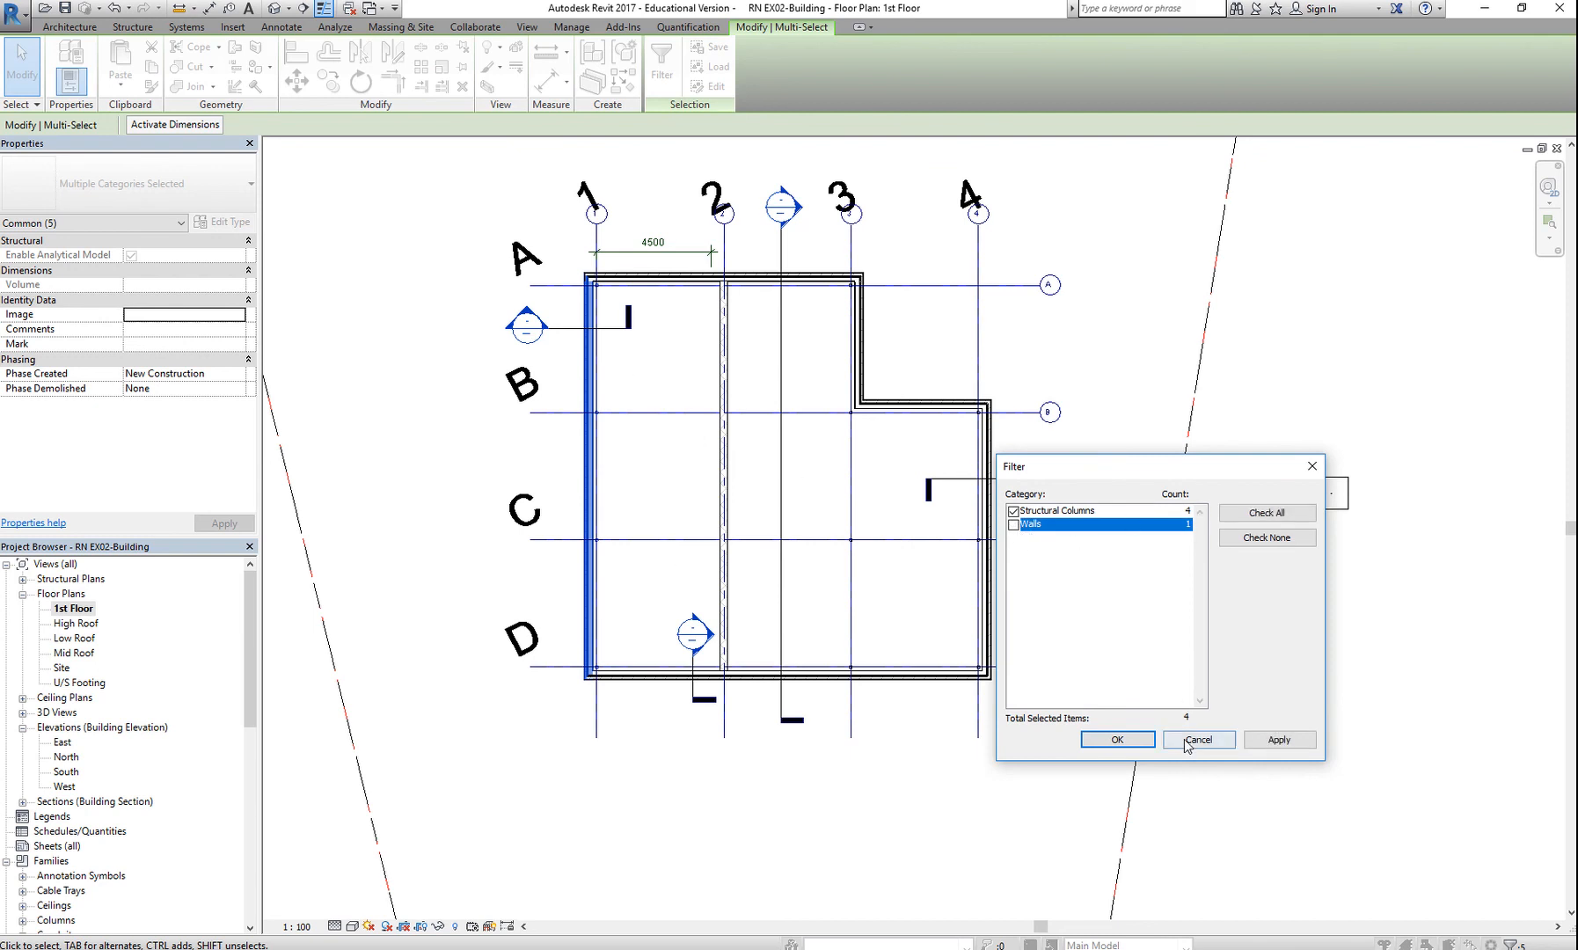
pyautogui.click(1146, 741)
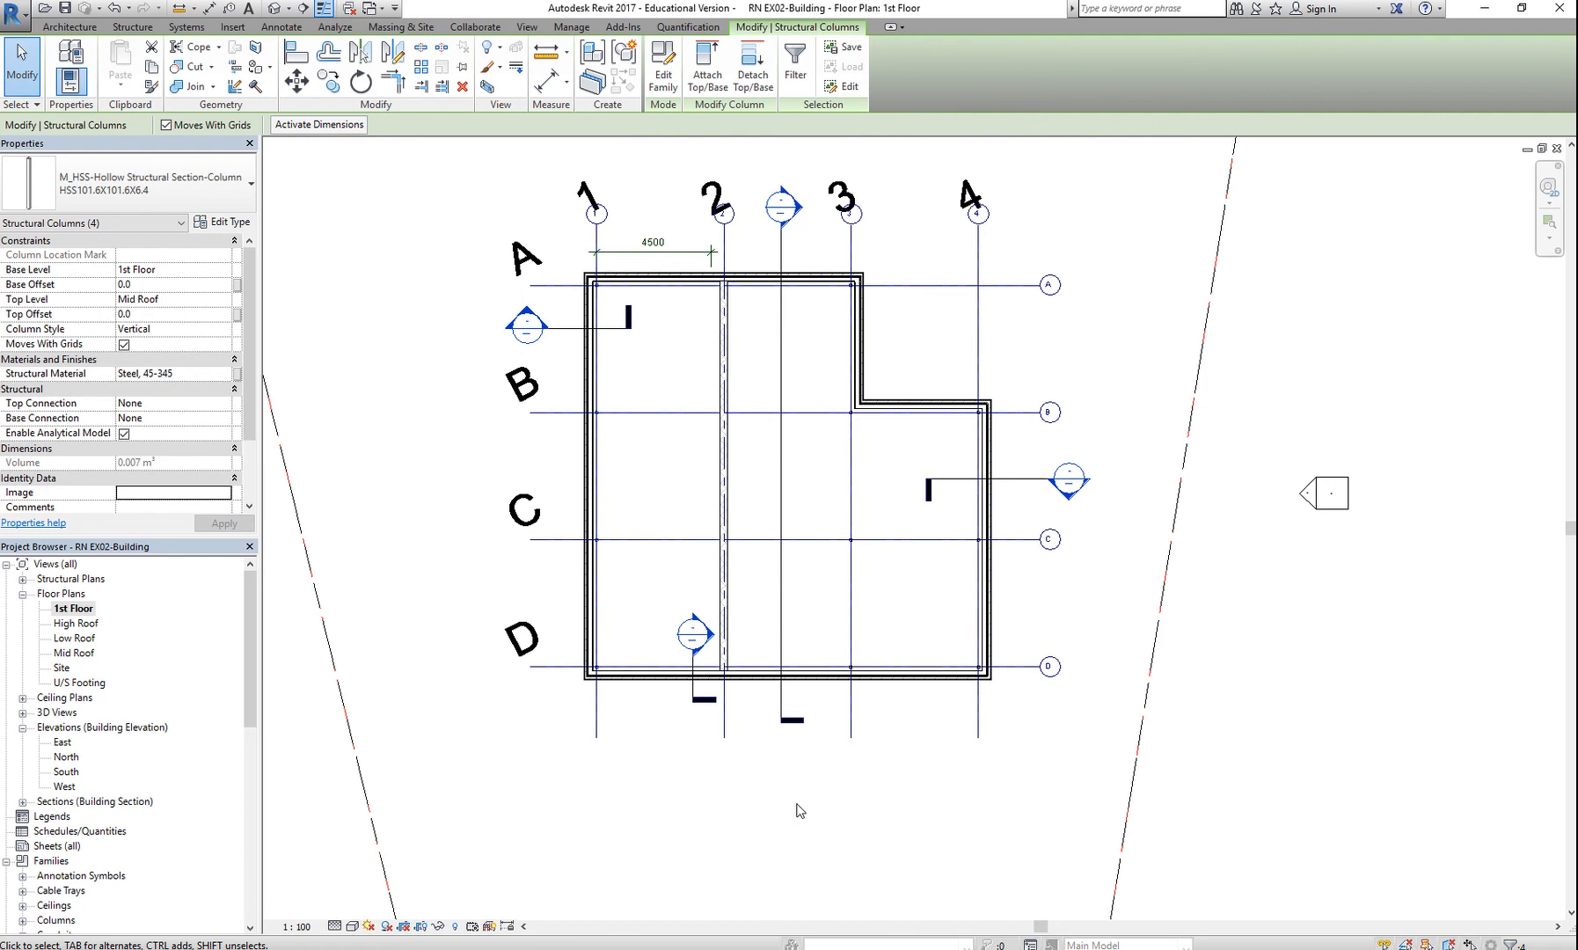